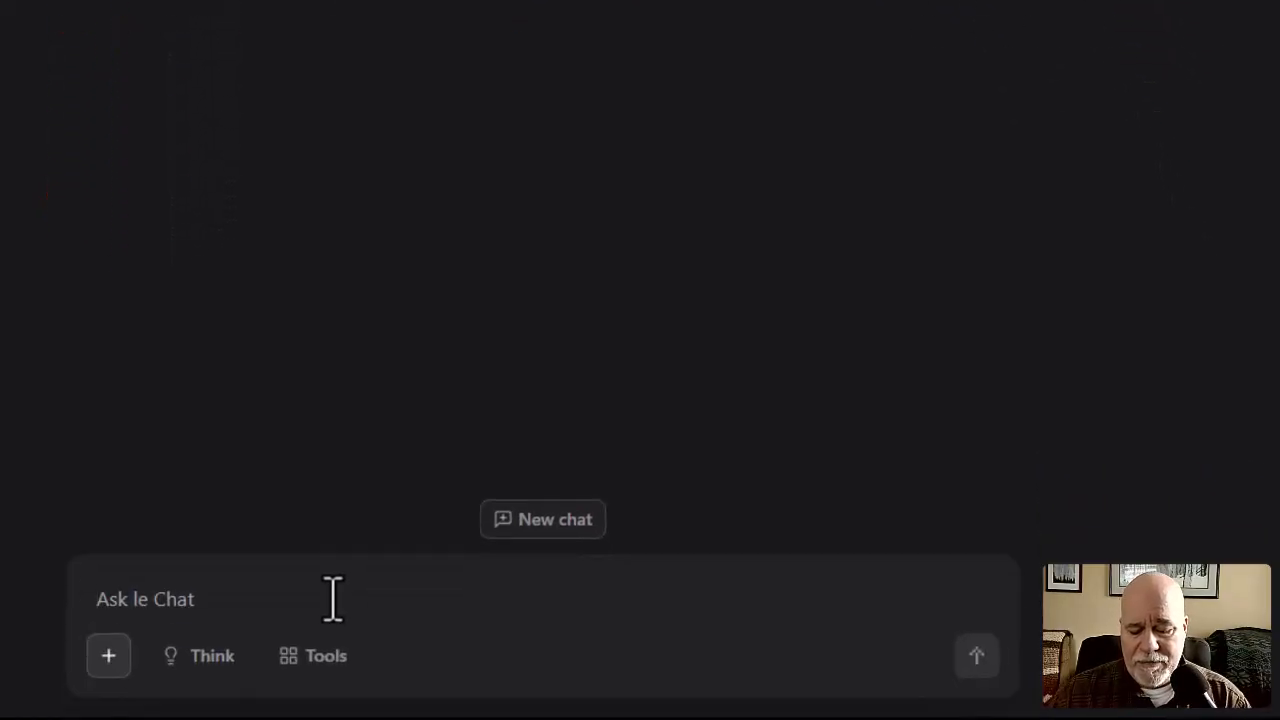
Write the prompt "Here is the code snippet. Is there a way to make the background a different color, maybe a light gray!".
{"action": "type", "text": "Here is the code snip"}
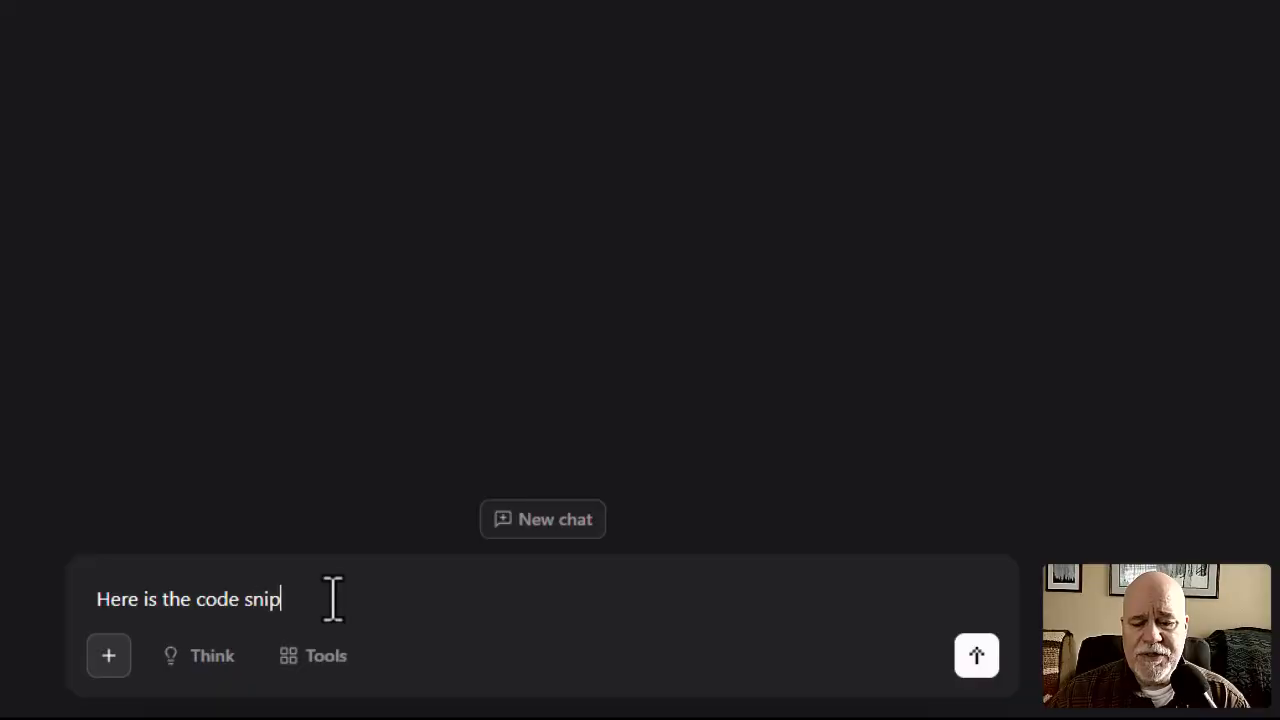
{"action": "type", "text": "pet. Is there a way to make the backg"}
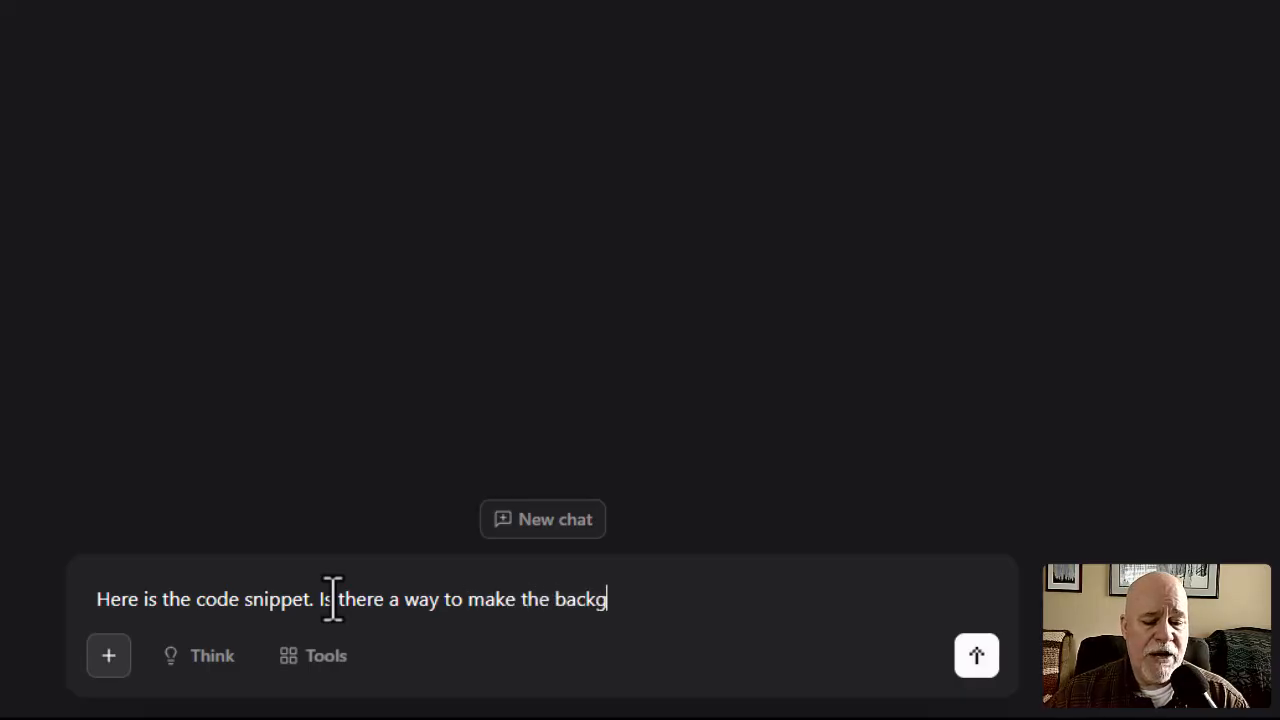
{"action": "type", "text": "round a d"}
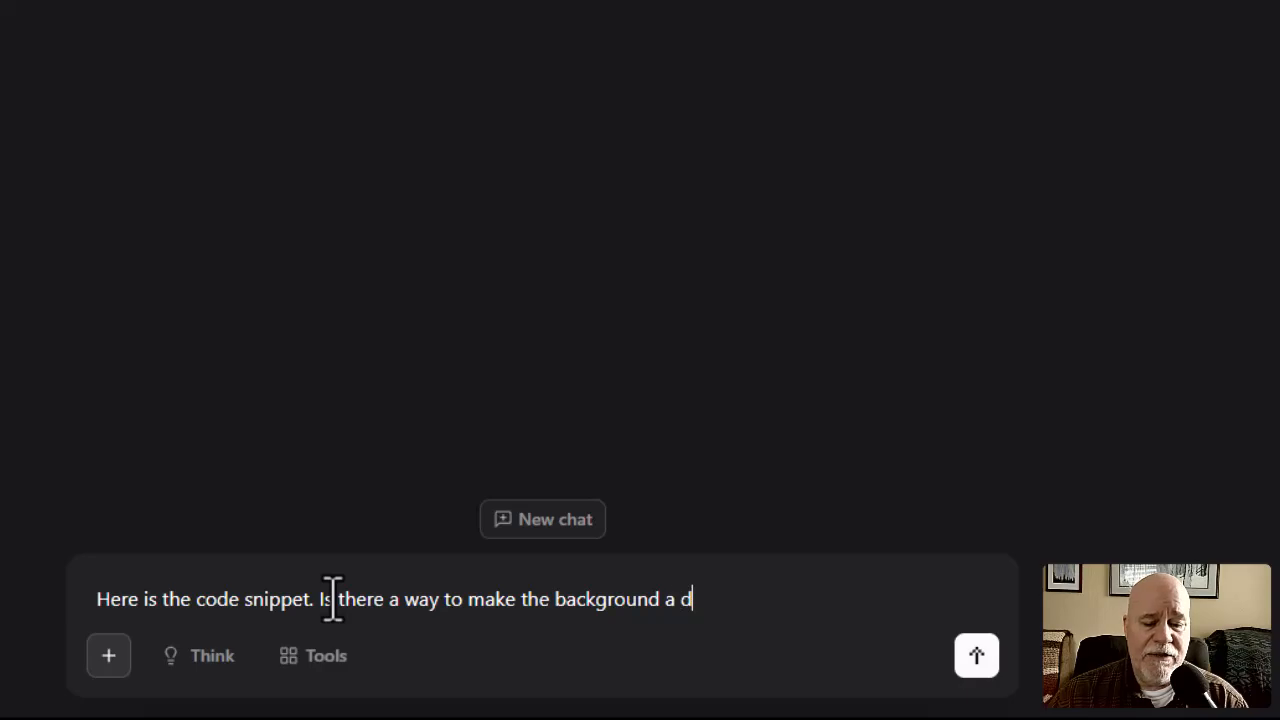
{"action": "type", "text": "ifferent colo"}
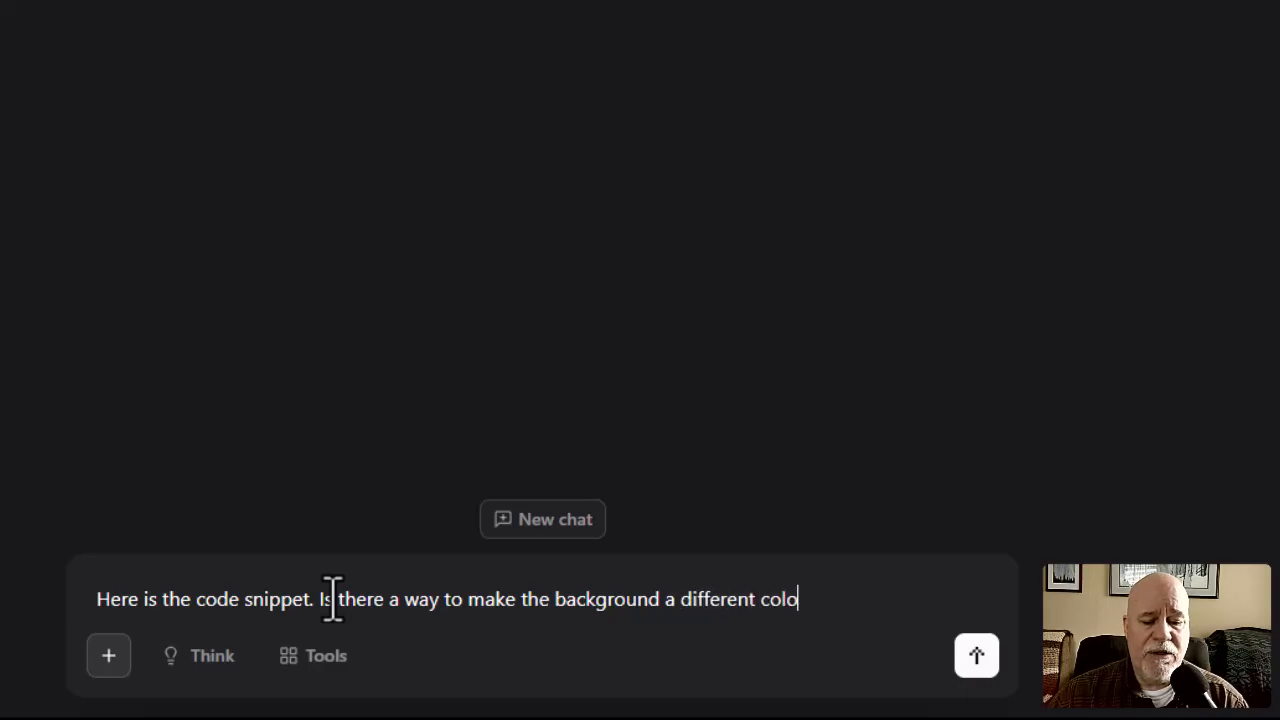
{"action": "type", "text": "r, mayb"}
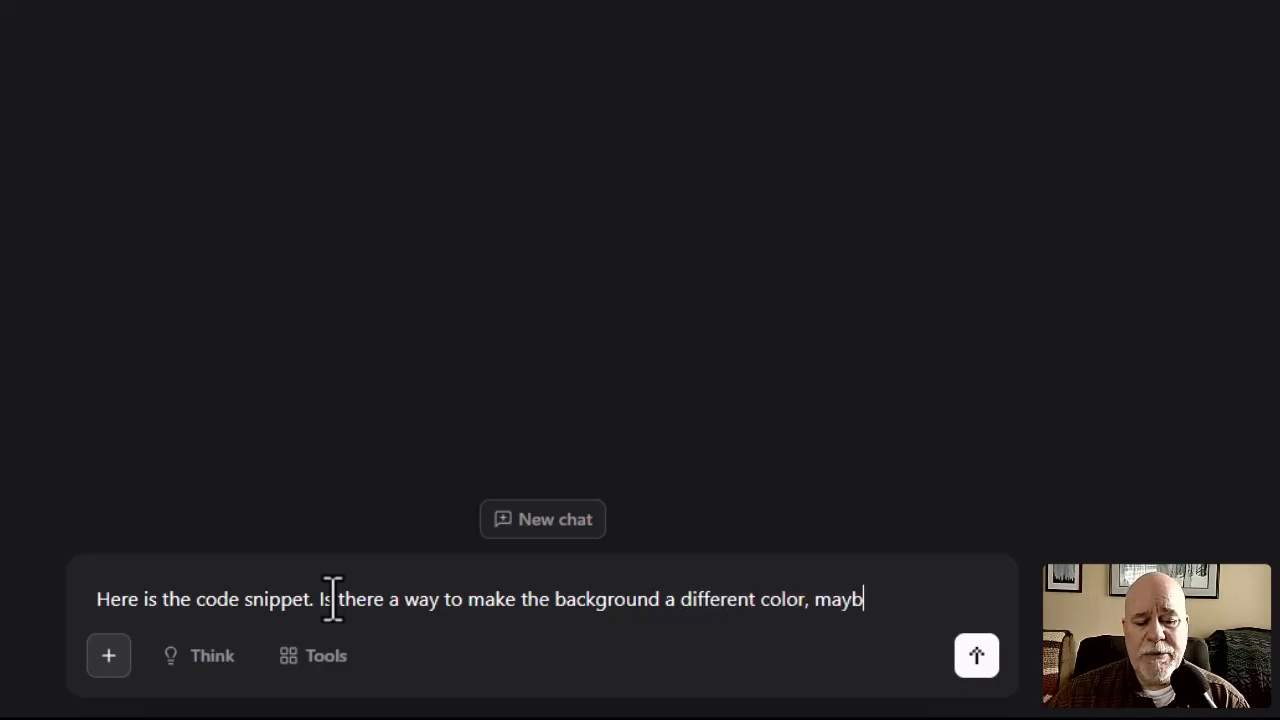
{"action": "type", "text": "e a light gra"}
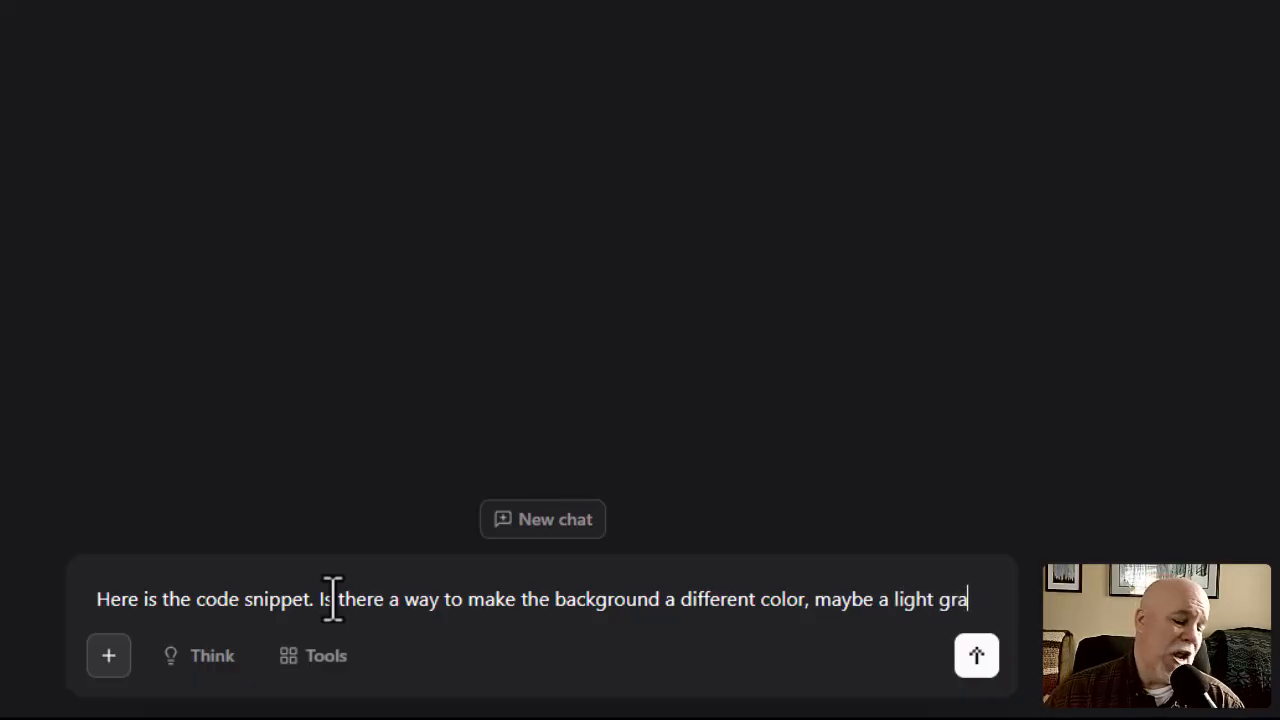
{"action": "type", "text": "y!"}
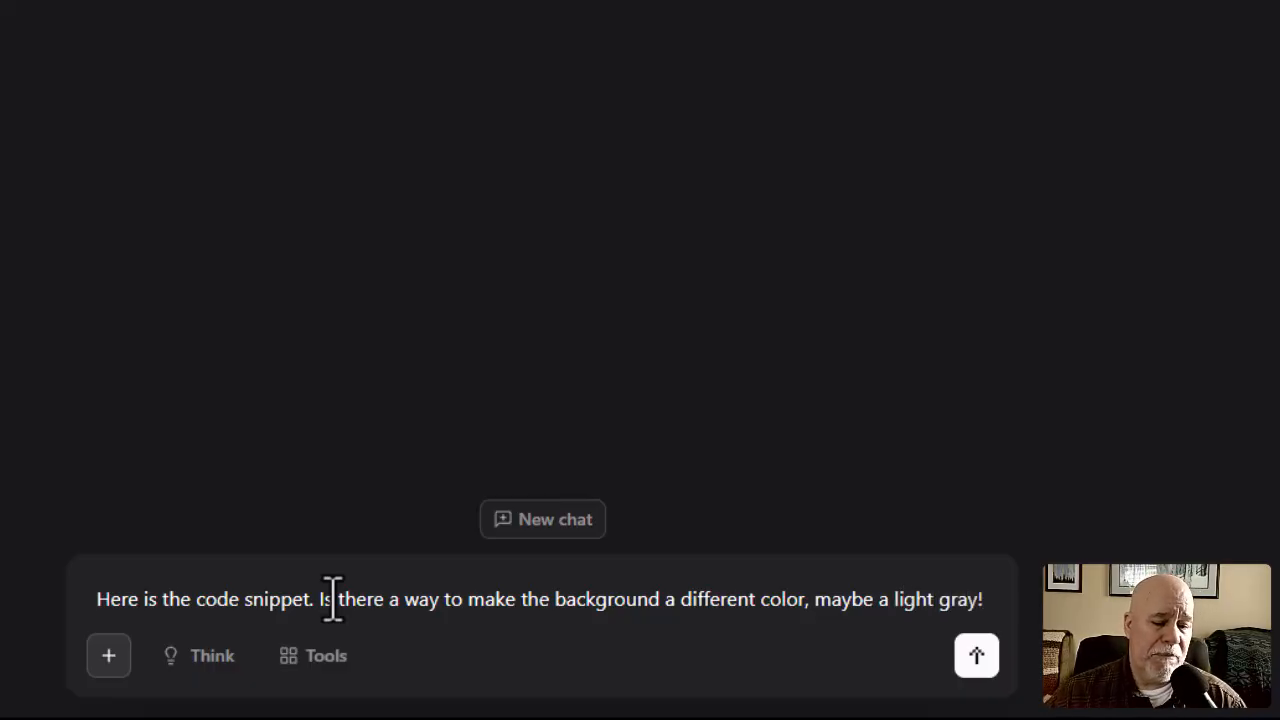
Add a "Code:" line and the copied text carousel snippet beneath the request, and send the message.
{"action": "key", "text": "shift+Return"}
{"action": "key", "text": "shift+Return"}
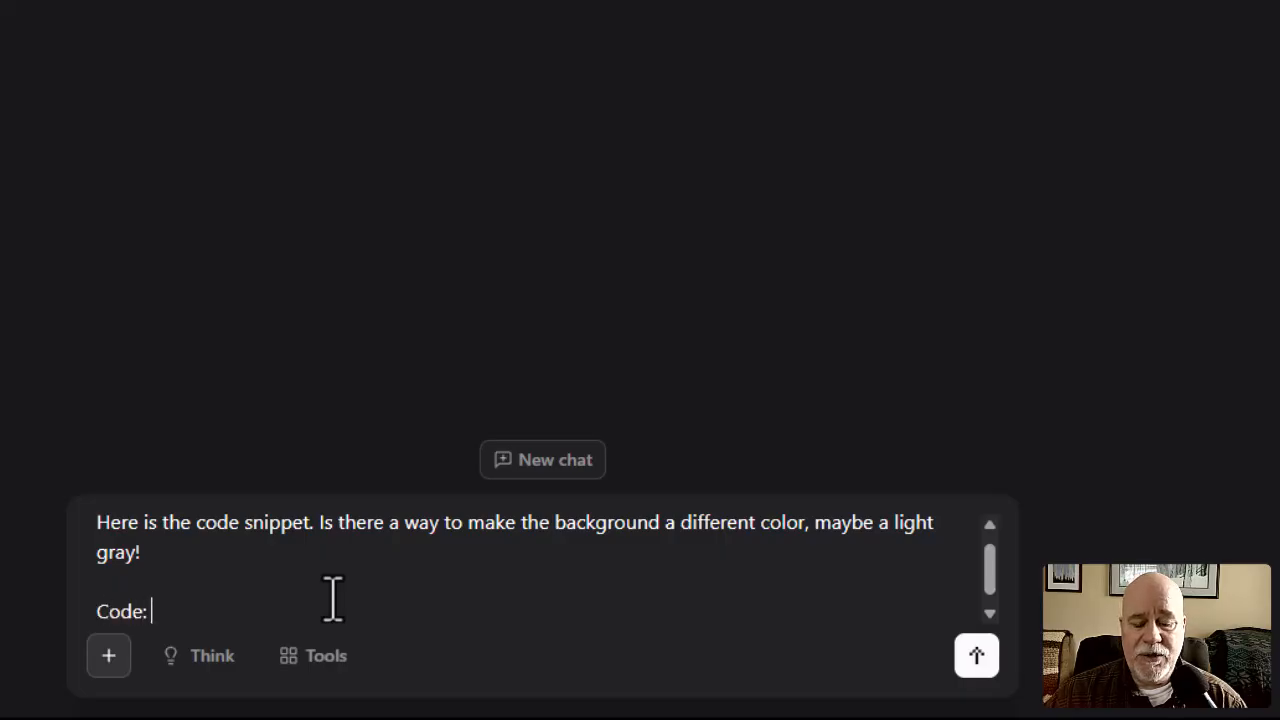
{"action": "key", "text": "shift+Return"}
{"action": "key", "text": "ctrl+v"}
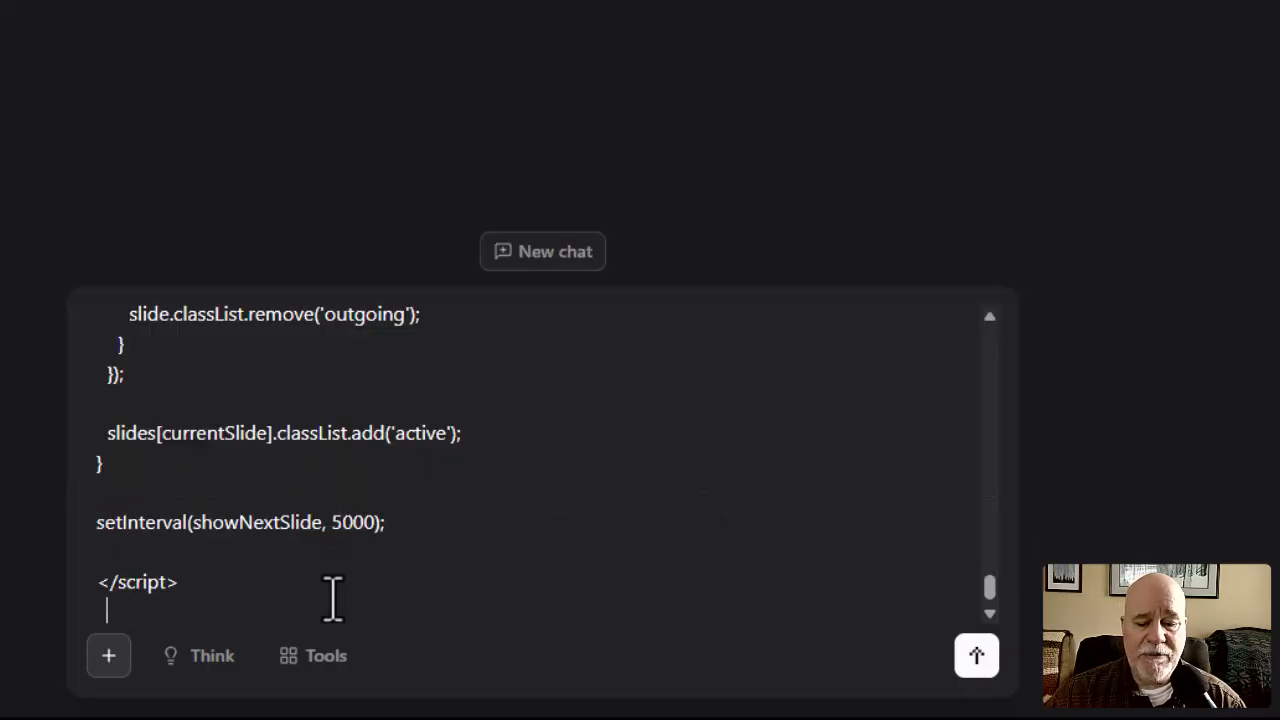
{"action": "left_click", "coordinate": [995, 668]}
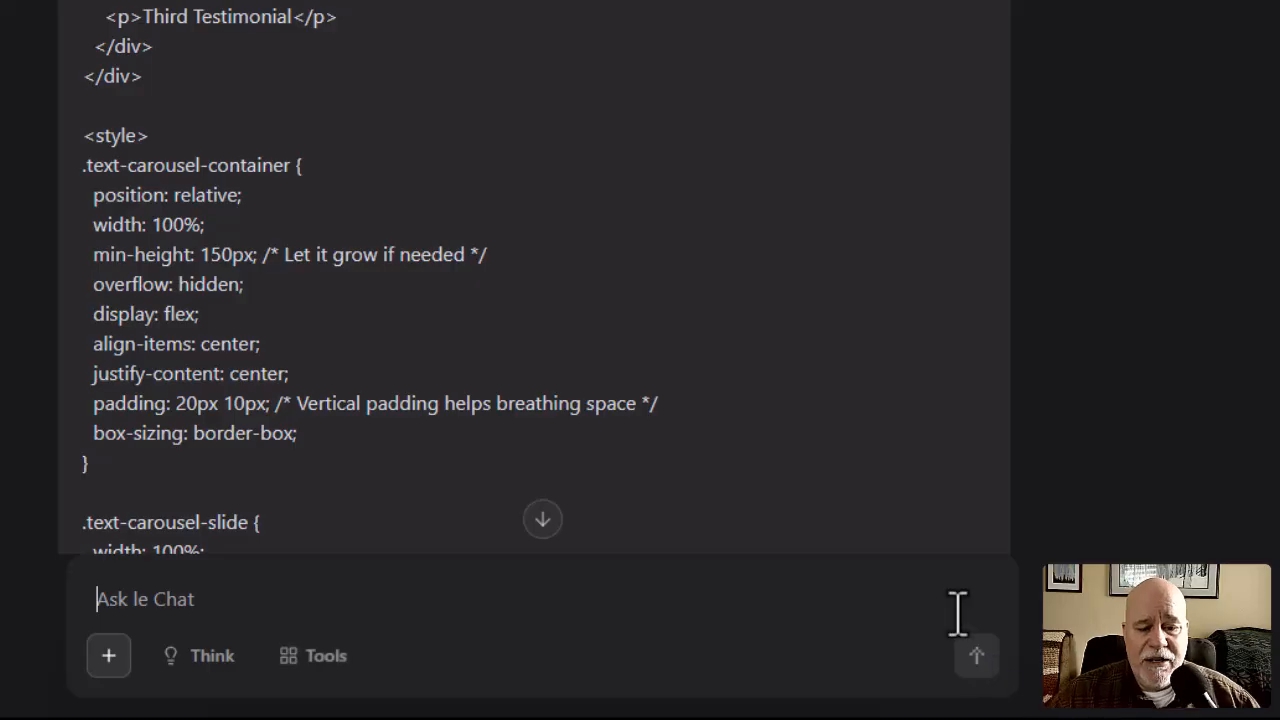
Examine the reply and its updated carousel code for the background color change.
{"action": "scroll", "coordinate": [1058, 323], "scroll_direction": "down", "scroll_amount": 5}
{"action": "scroll", "coordinate": [1062, 323], "scroll_direction": "down", "scroll_amount": 15}
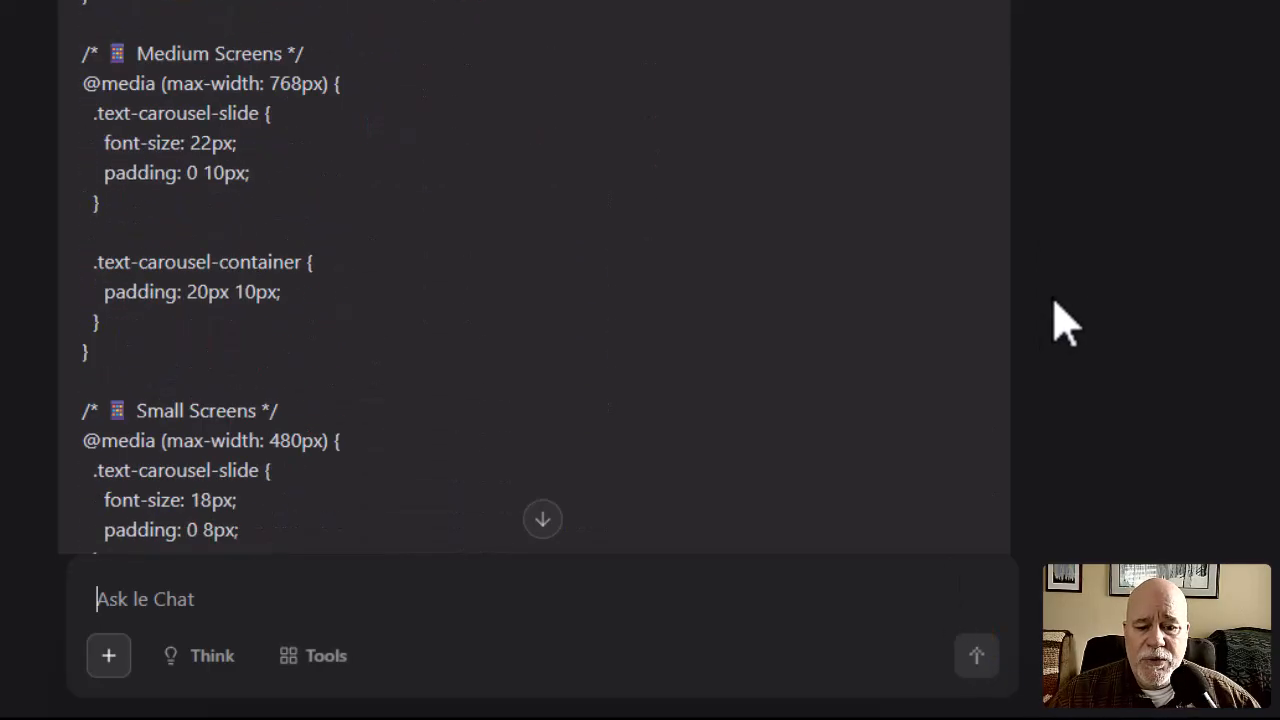
{"action": "scroll", "coordinate": [1062, 323], "scroll_direction": "down", "scroll_amount": 5}
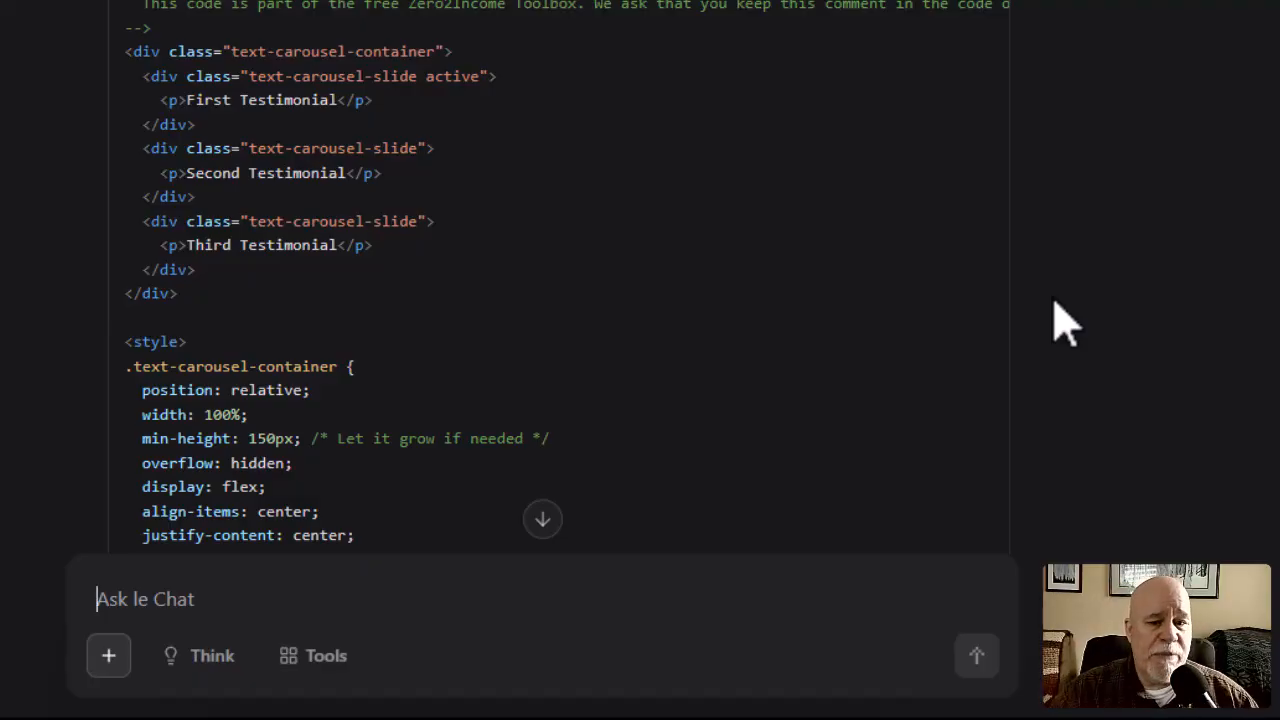
{"action": "scroll", "coordinate": [1062, 323], "scroll_direction": "up", "scroll_amount": 4}
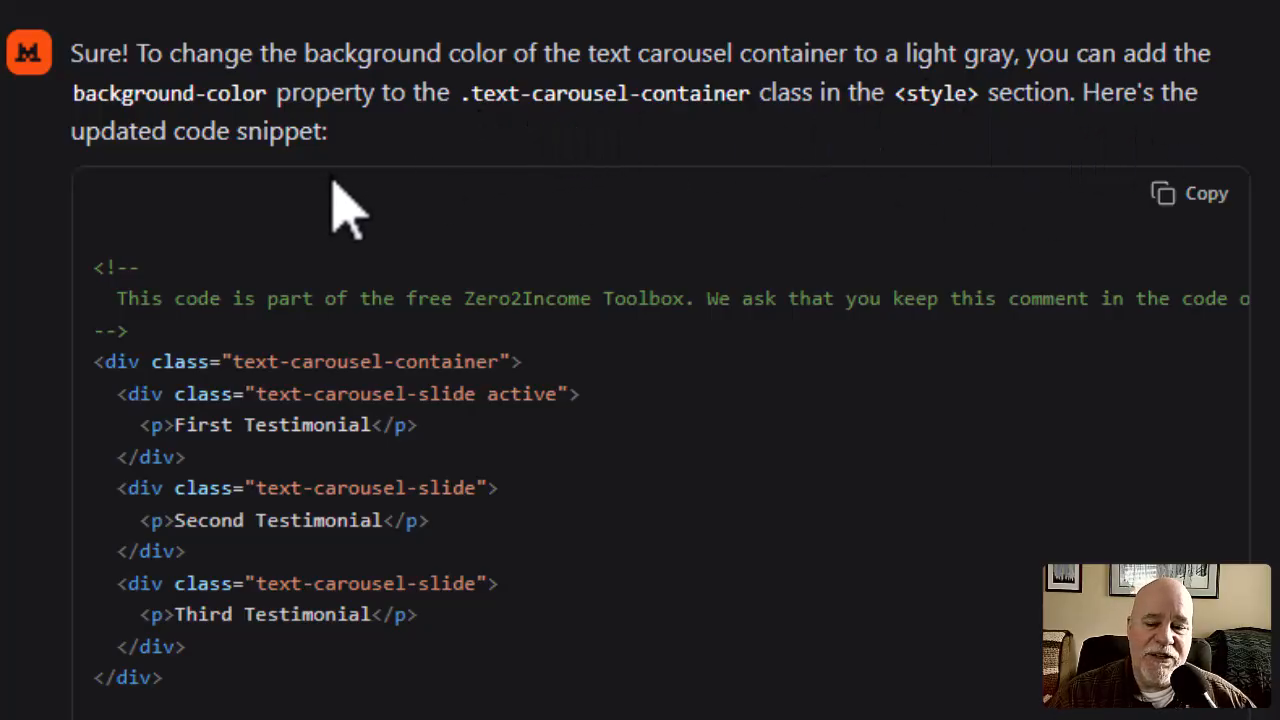
{"action": "scroll", "coordinate": [395, 240], "scroll_direction": "down", "scroll_amount": 5}
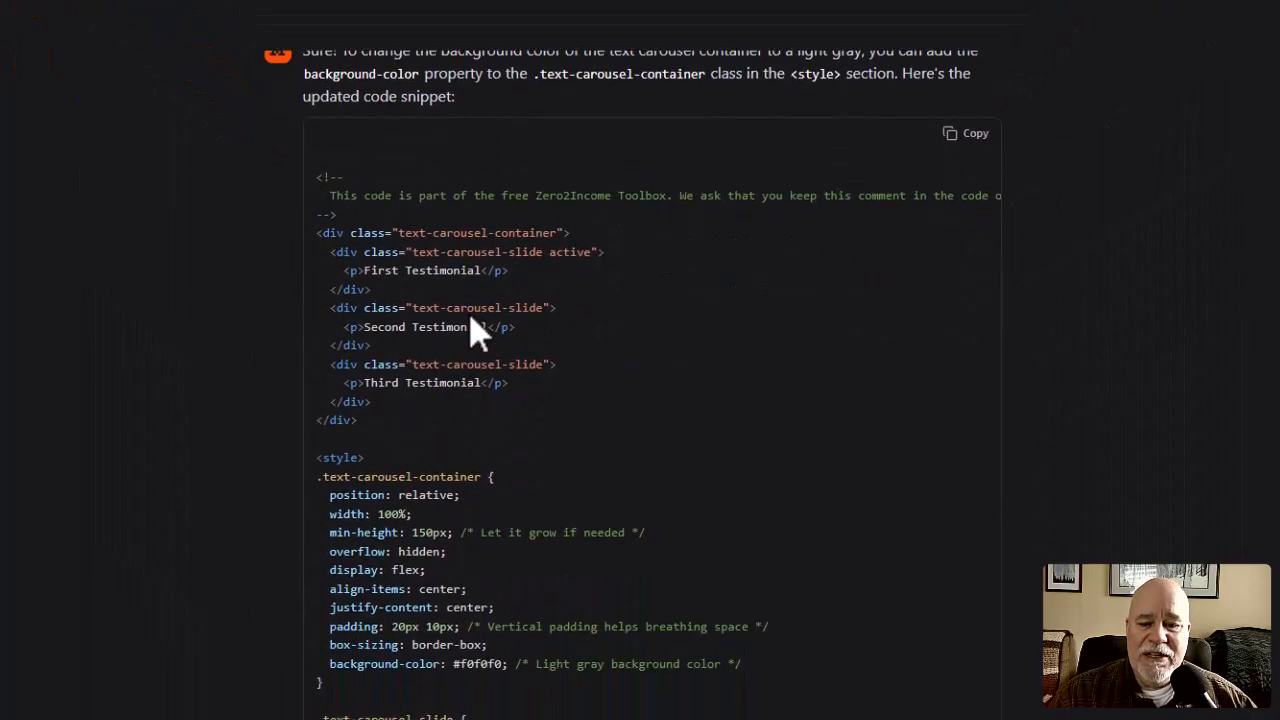
{"action": "scroll", "coordinate": [475, 330], "scroll_direction": "down", "scroll_amount": 12}
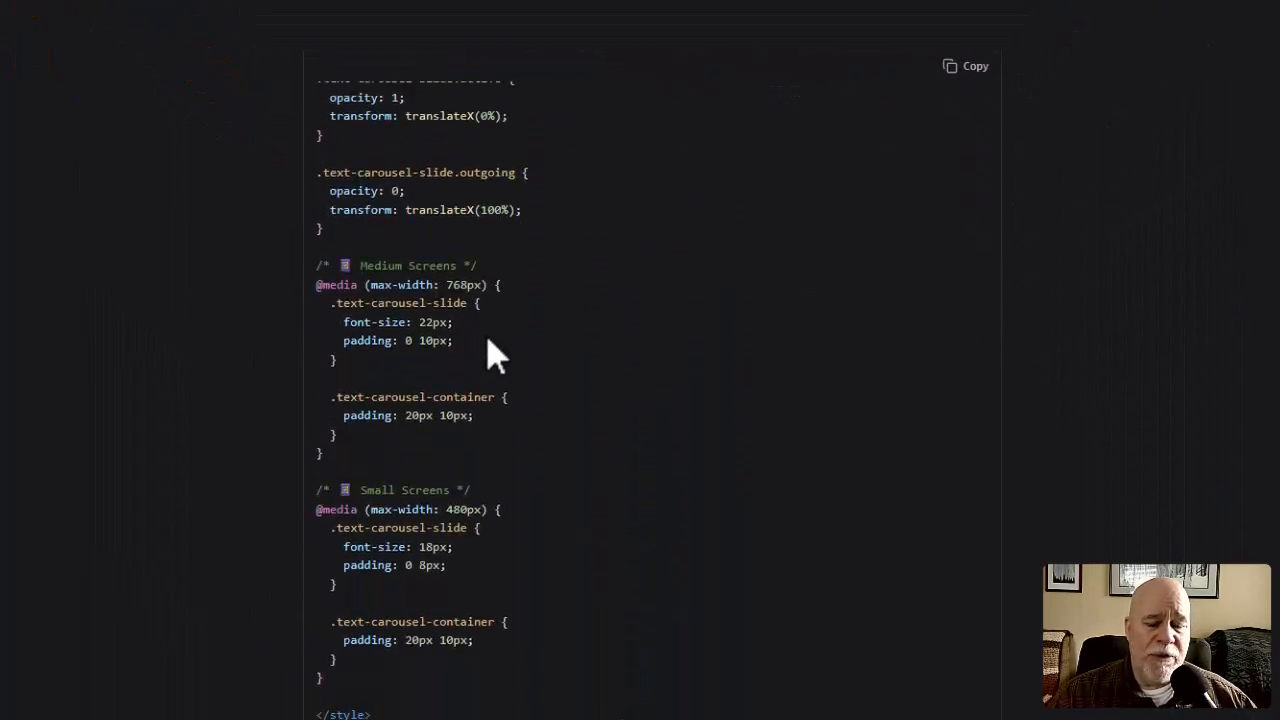
{"action": "scroll", "coordinate": [490, 345], "scroll_direction": "down", "scroll_amount": 2}
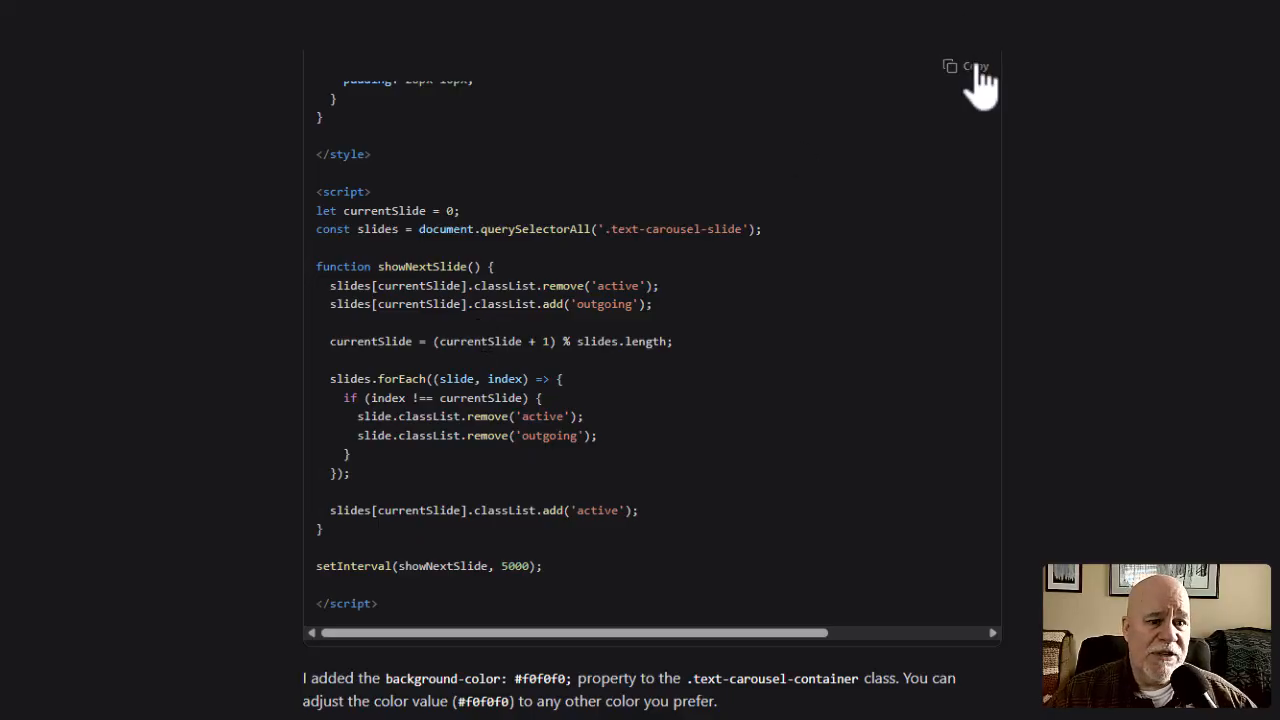
Open systeme.io in a new browser tab and sign in to reach the account dashboard.
{"action": "left_click", "coordinate": [372, 0]}
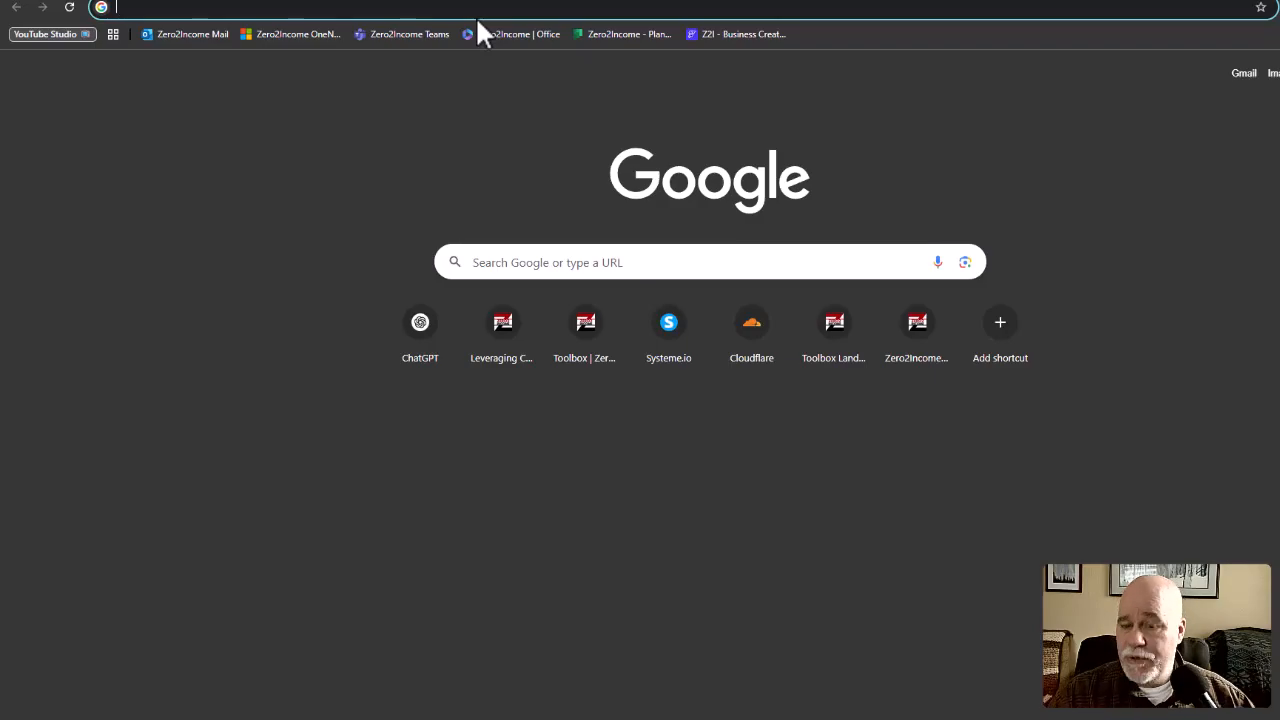
{"action": "type", "text": "systeme"}
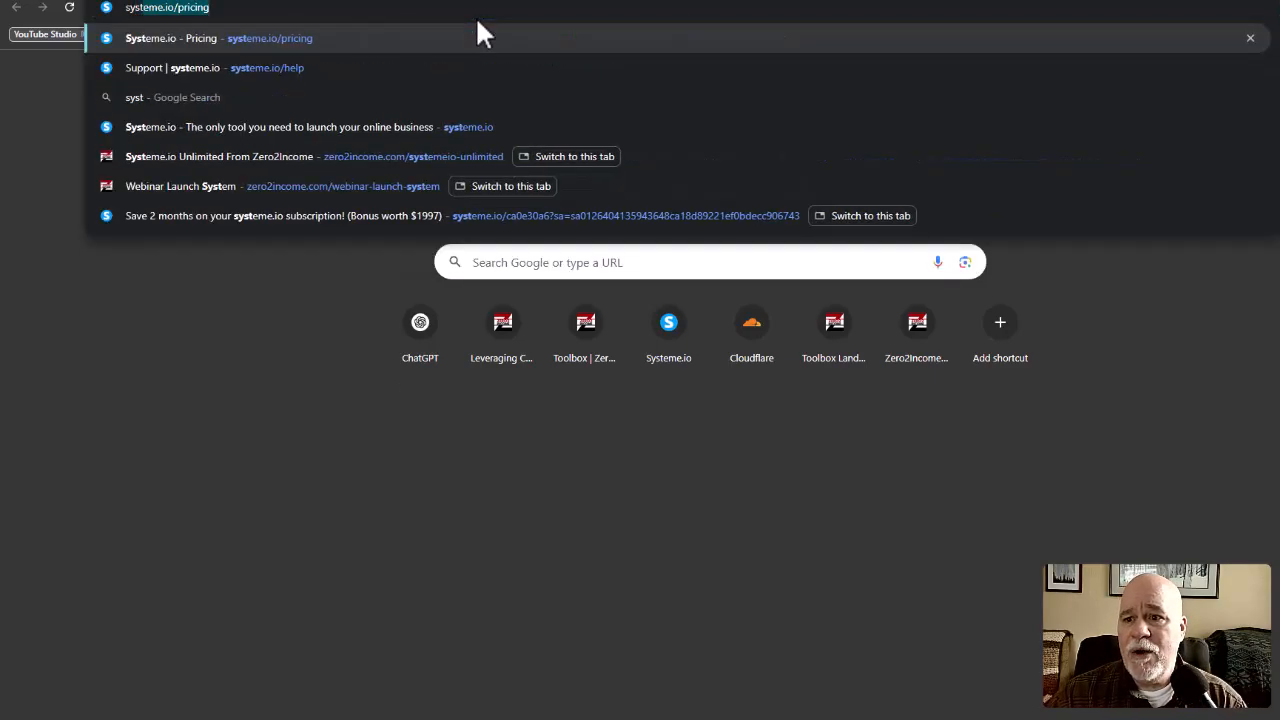
{"action": "type", "text": ".io/"}
{"action": "key", "text": "BackSpace"}
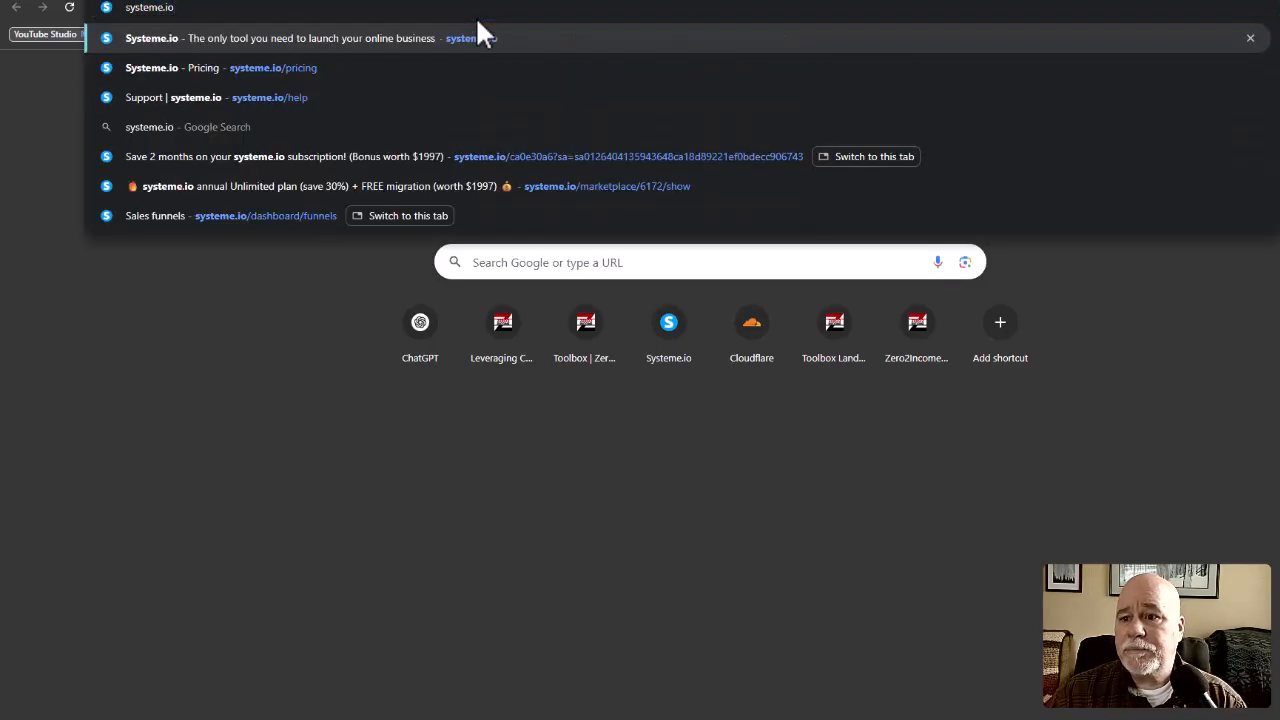
{"action": "key", "text": "Return"}
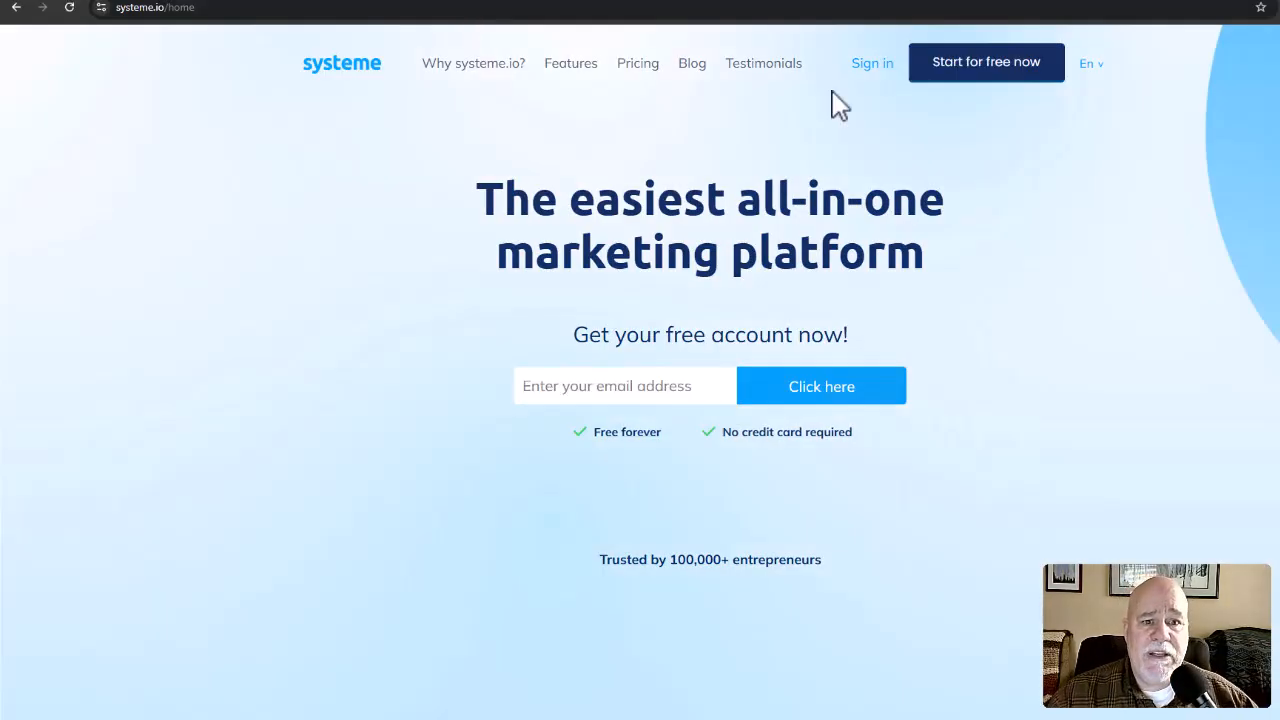
{"action": "left_click", "coordinate": [863, 70]}
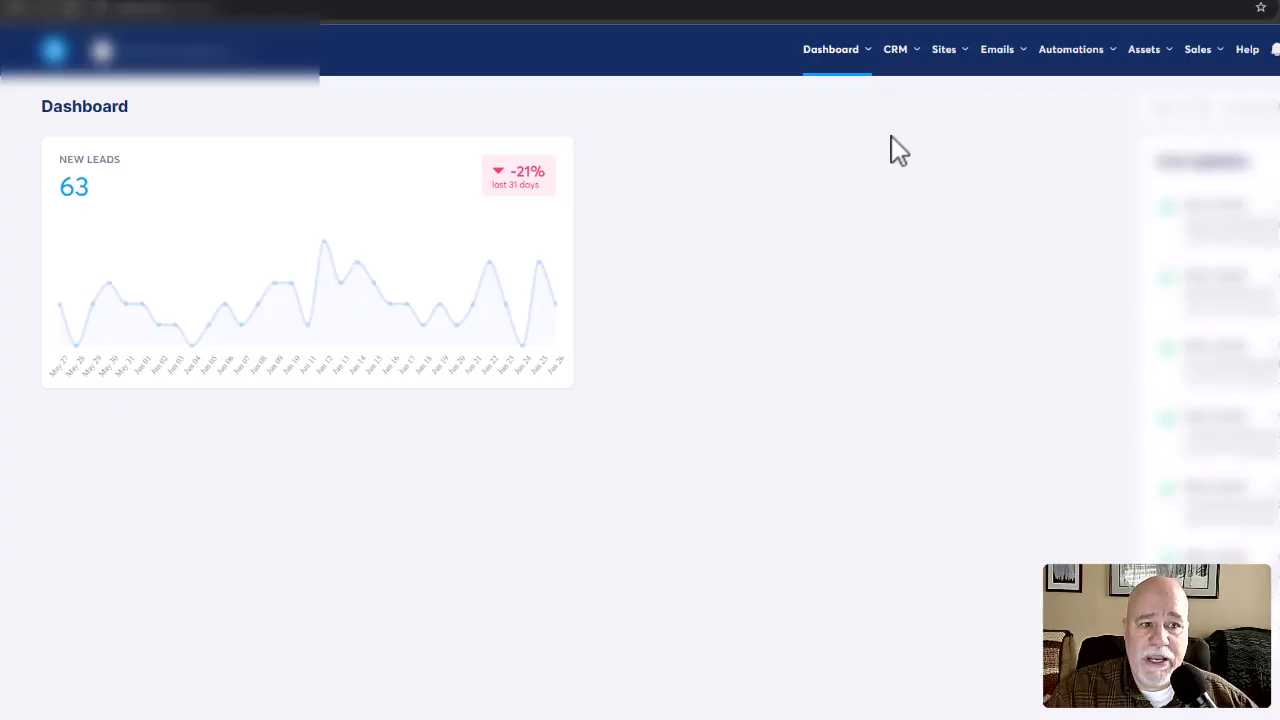
Open the Systeme.io Webinar Plan page of the Business Toolbox Beta sales funnel in the page editor.
{"action": "mouse_move", "coordinate": [940, 60]}
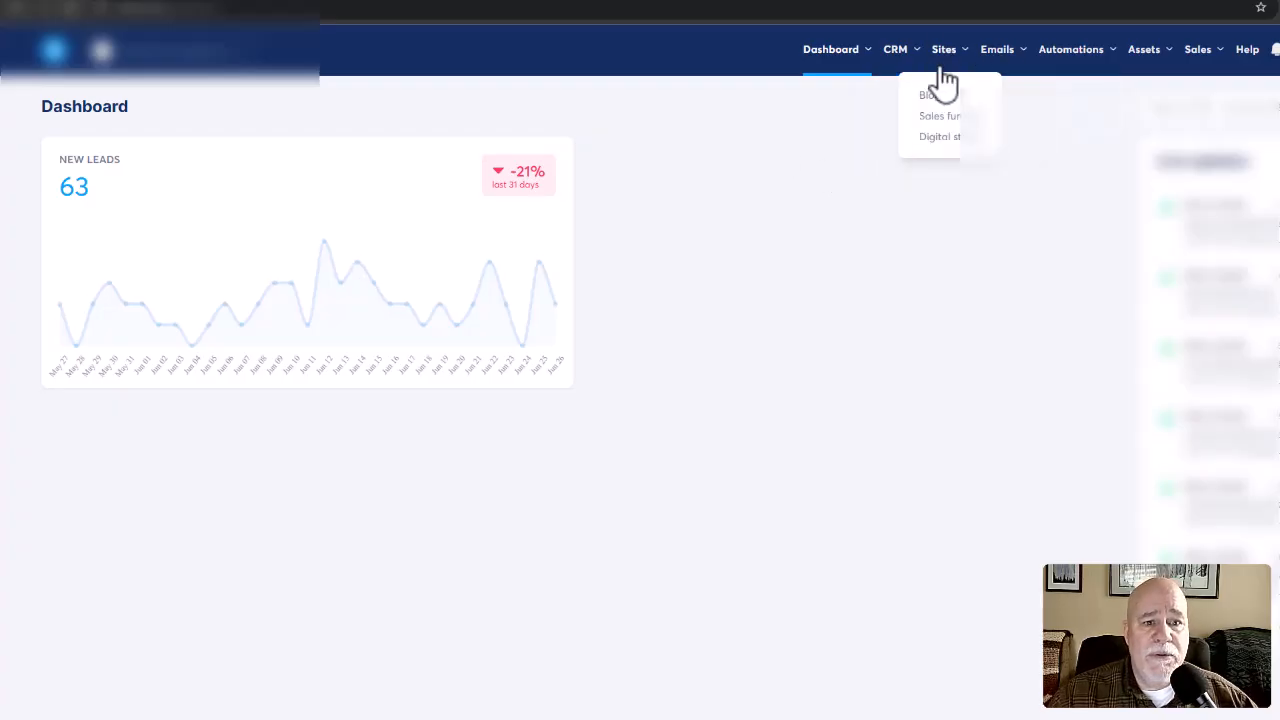
{"action": "left_click", "coordinate": [941, 116]}
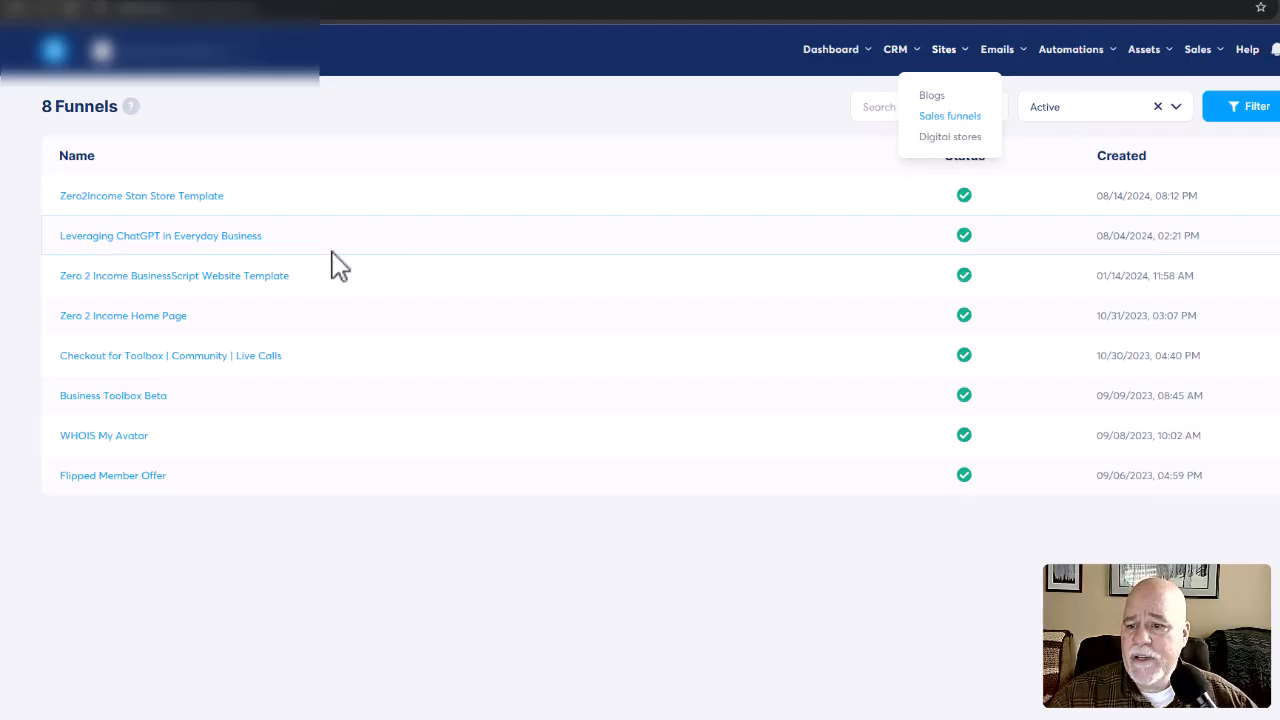
{"action": "left_click", "coordinate": [117, 408]}
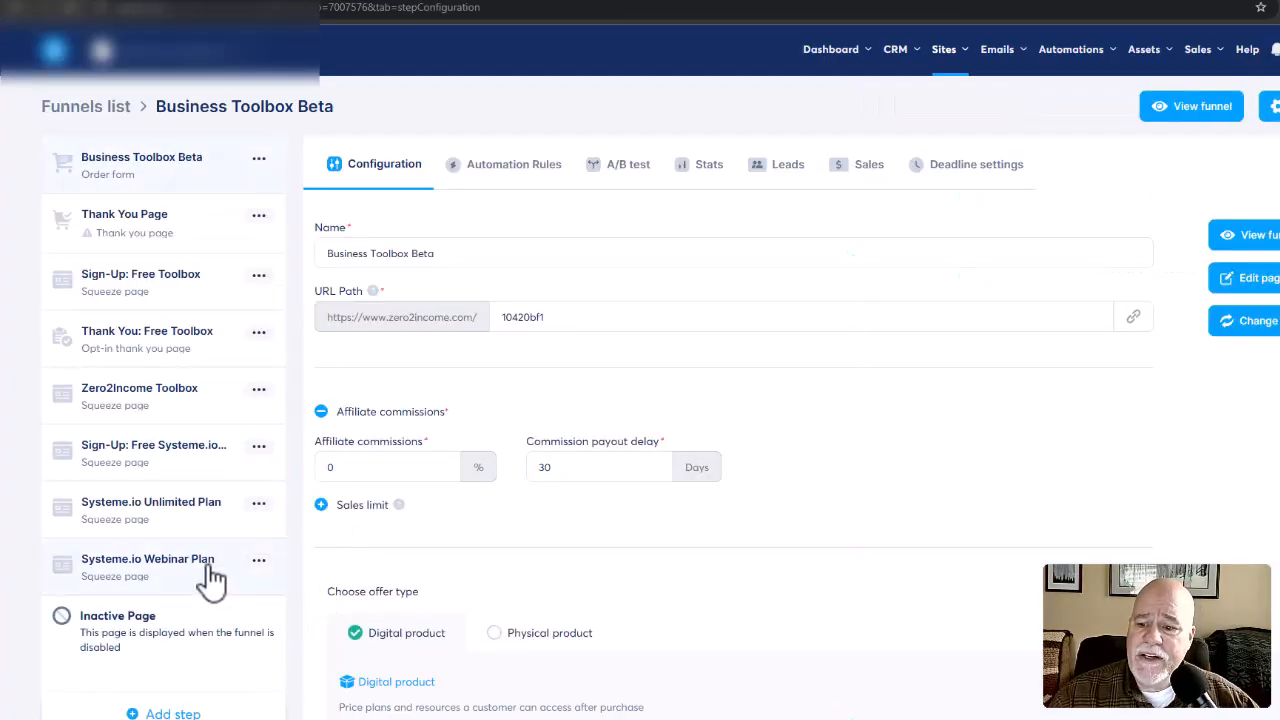
{"action": "left_click", "coordinate": [148, 590]}
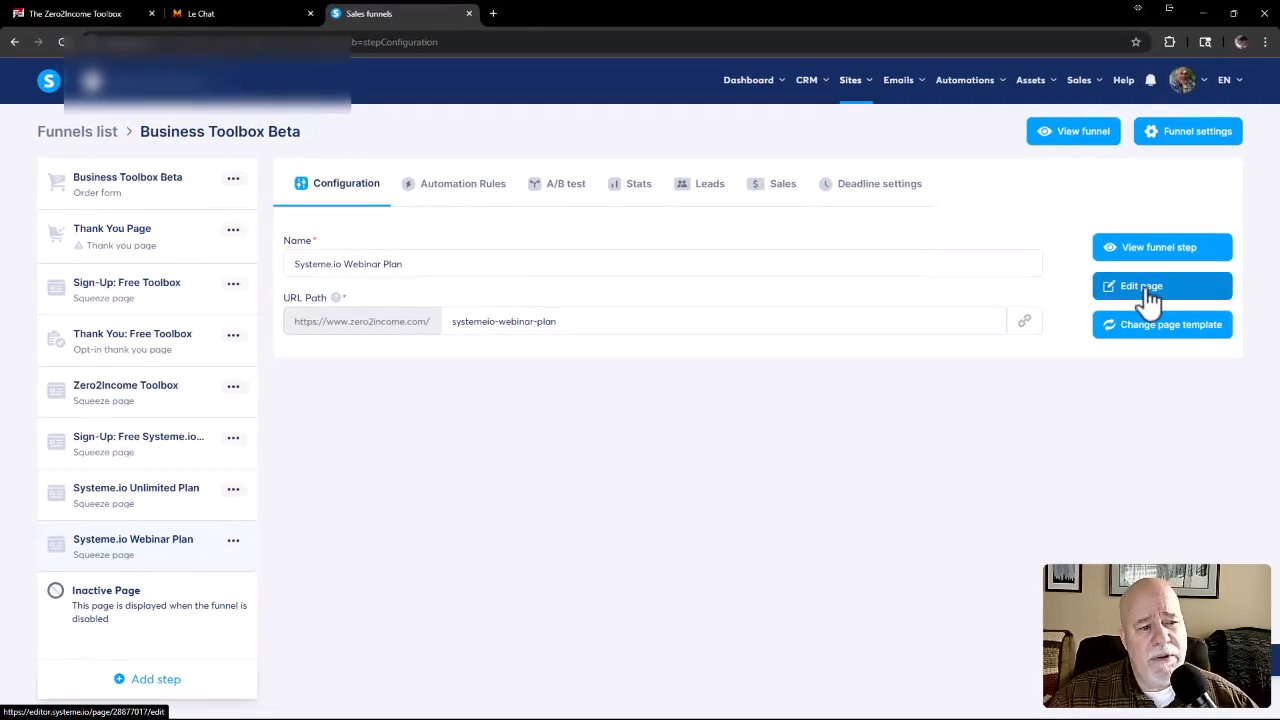
{"action": "left_click", "coordinate": [1140, 290]}
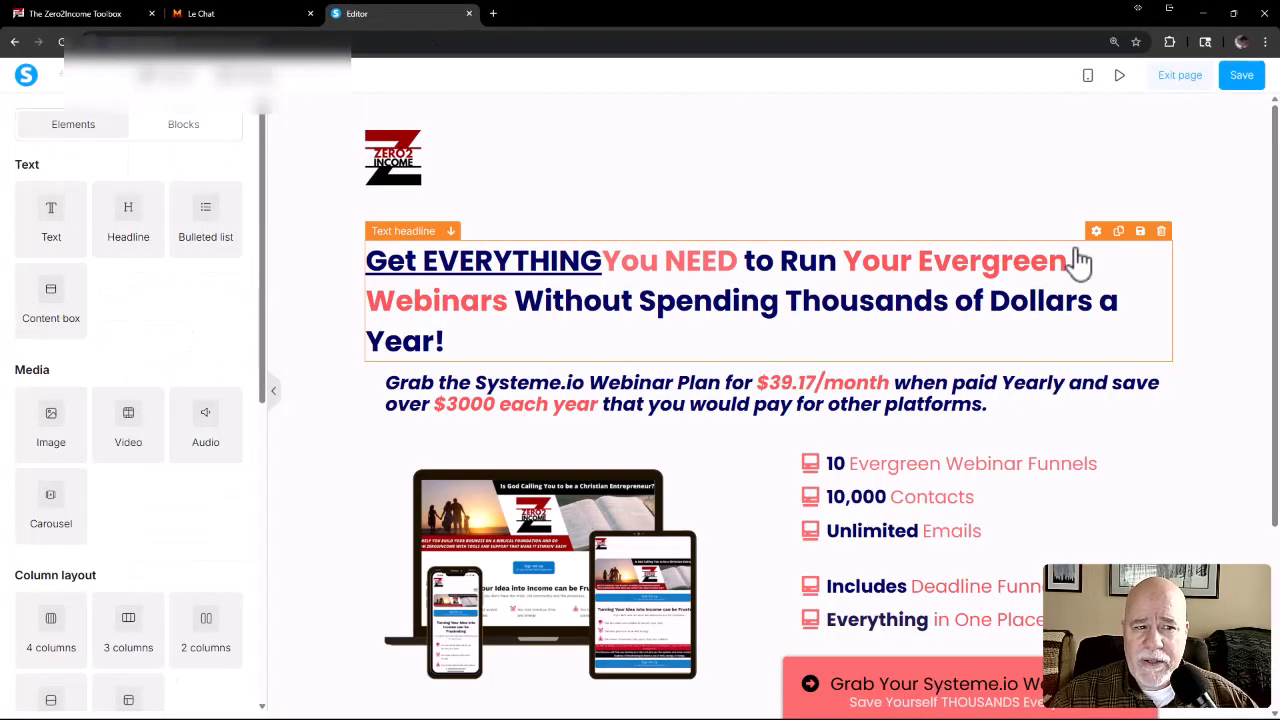
Preview the webinar plan page down to its rotating testimonial, and return to the page editor.
{"action": "left_click", "coordinate": [1121, 77]}
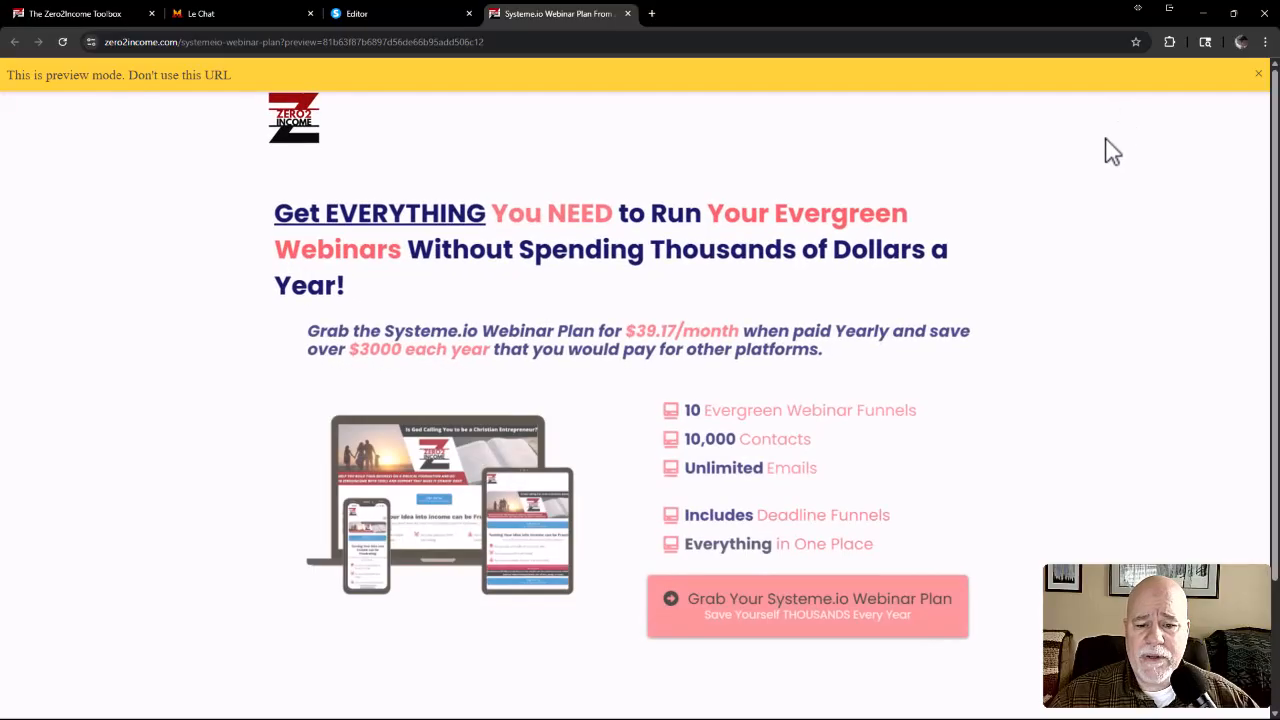
{"action": "scroll", "coordinate": [1111, 149], "scroll_direction": "down", "scroll_amount": 3}
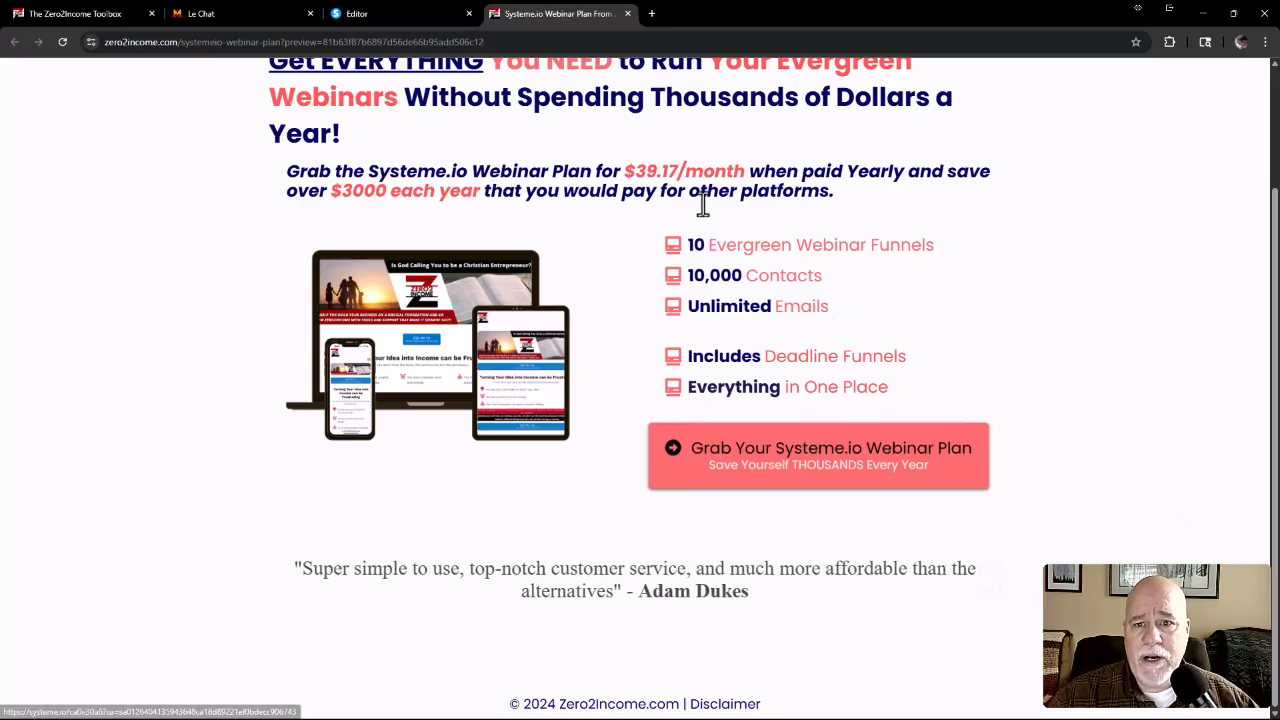
{"action": "left_click", "coordinate": [368, 14]}
Add a Raw HTML element directly beneath the desktop-only testimonial carousel, inside the same row.
{"action": "scroll", "coordinate": [620, 240], "scroll_direction": "down", "scroll_amount": 2}
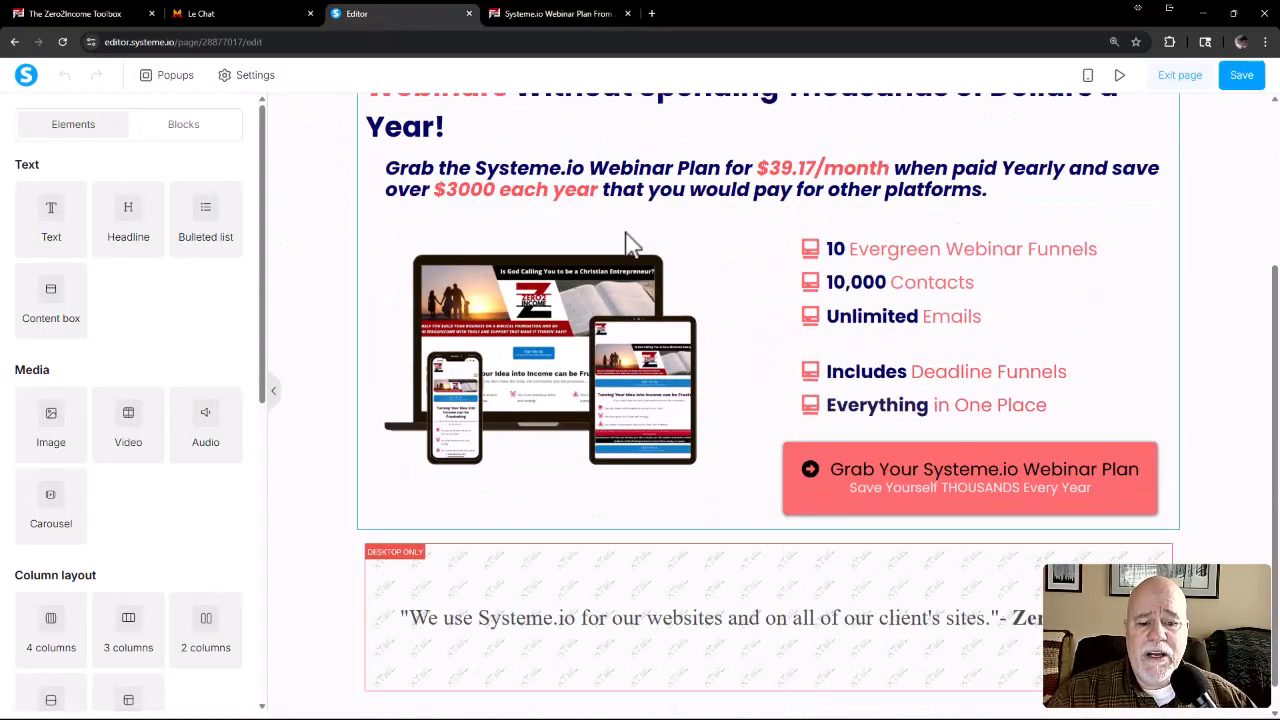
{"action": "scroll", "coordinate": [626, 245], "scroll_direction": "down", "scroll_amount": 1}
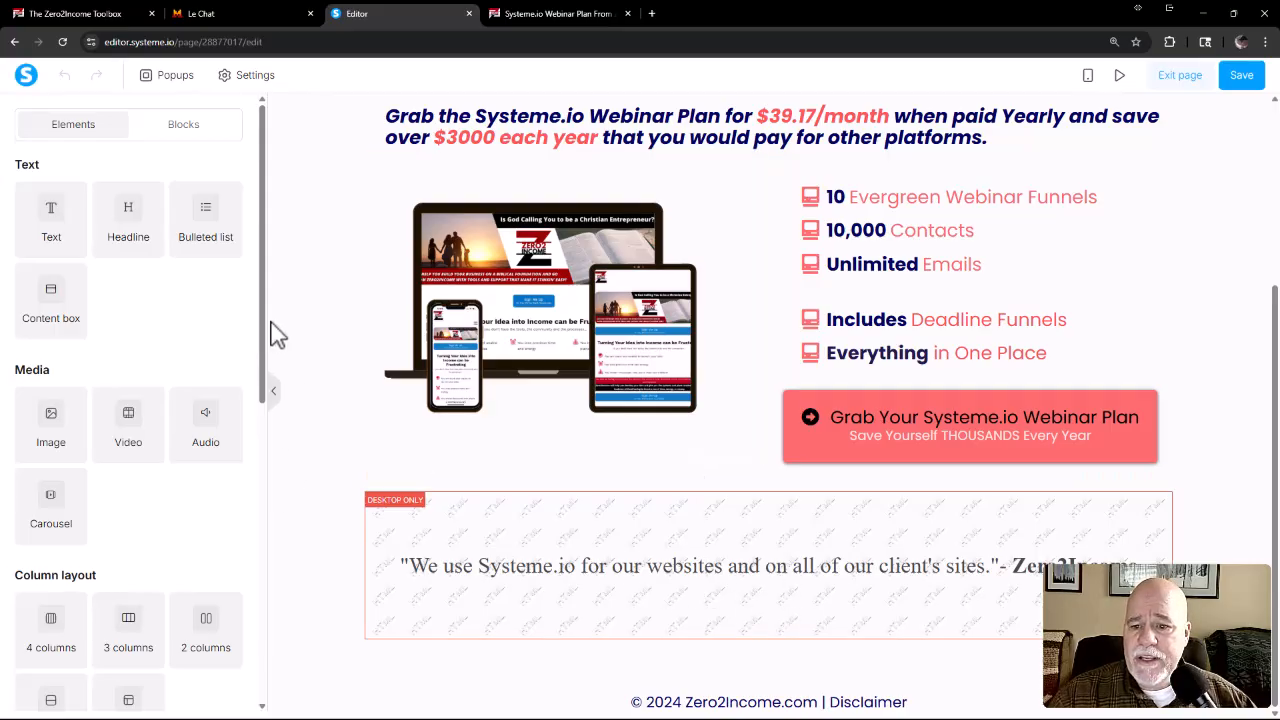
{"action": "left_click_drag", "start_coordinate": [266, 337], "coordinate": [302, 256]}
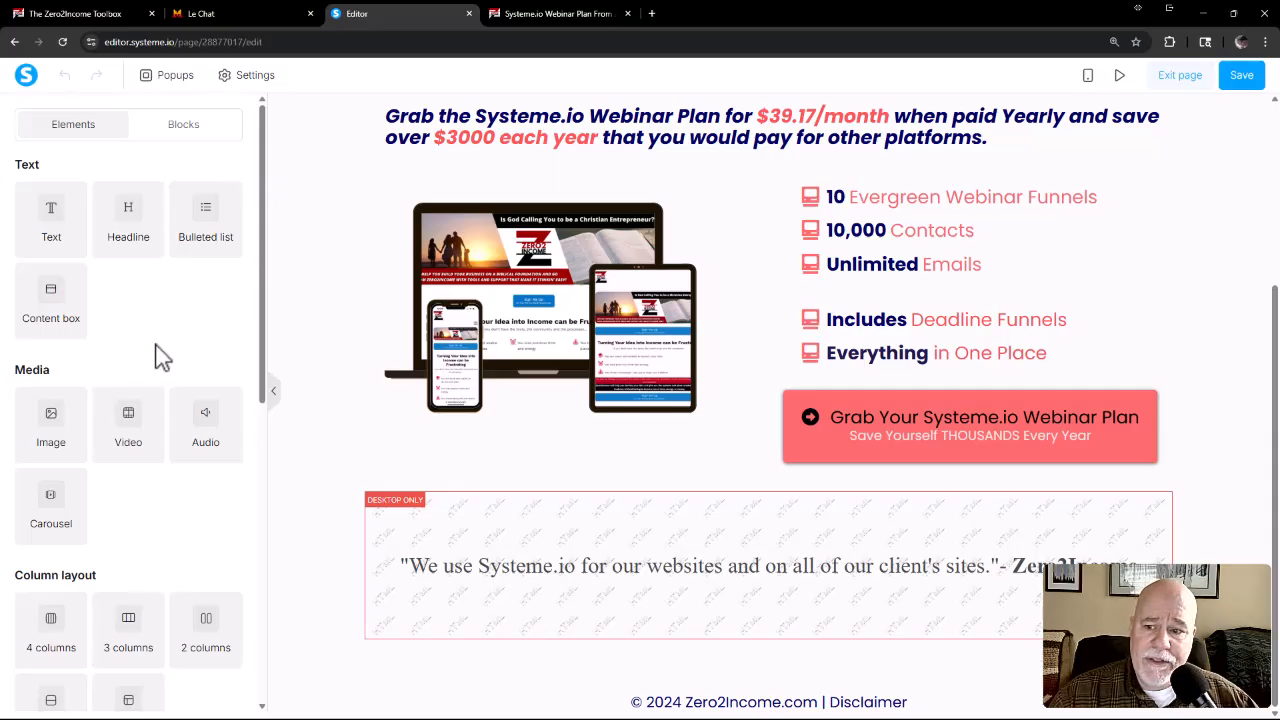
{"action": "scroll", "coordinate": [158, 368], "scroll_direction": "down", "scroll_amount": 1}
{"action": "scroll", "coordinate": [158, 368], "scroll_direction": "down", "scroll_amount": 5}
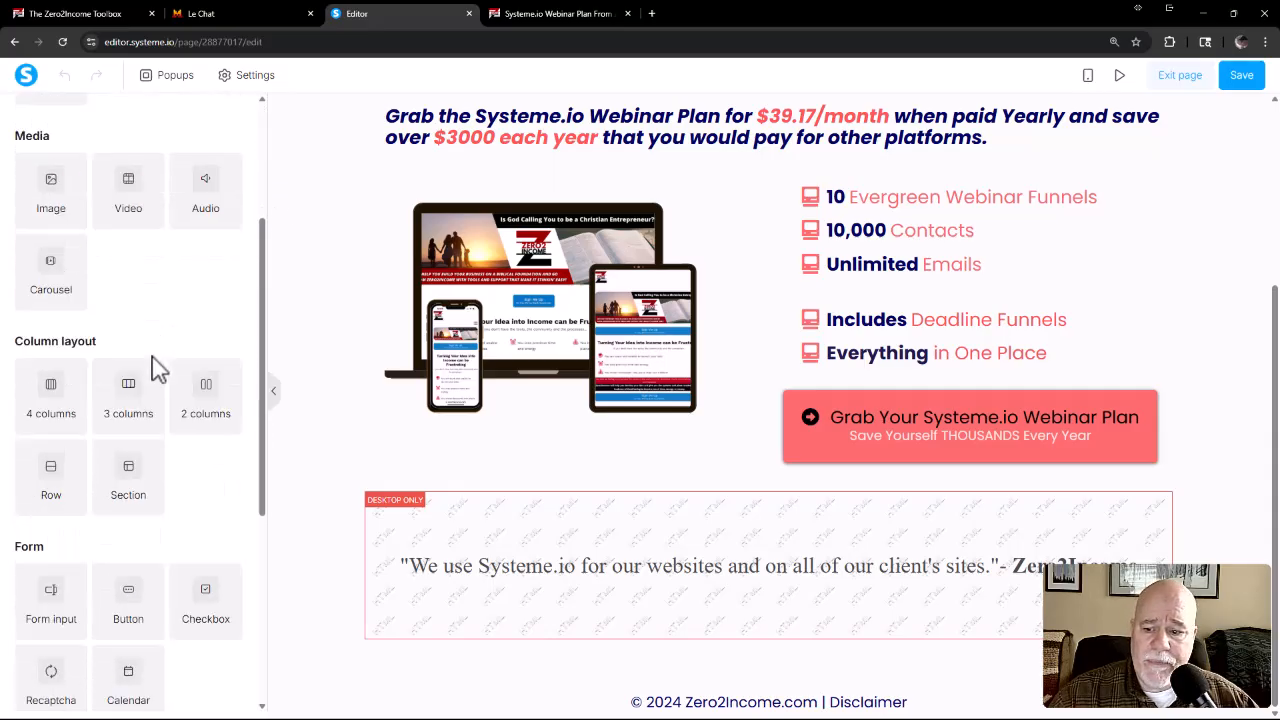
{"action": "left_click_drag", "start_coordinate": [86, 633], "coordinate": [489, 591]}
{"action": "left_click_drag", "start_coordinate": [504, 638], "coordinate": [515, 640]}
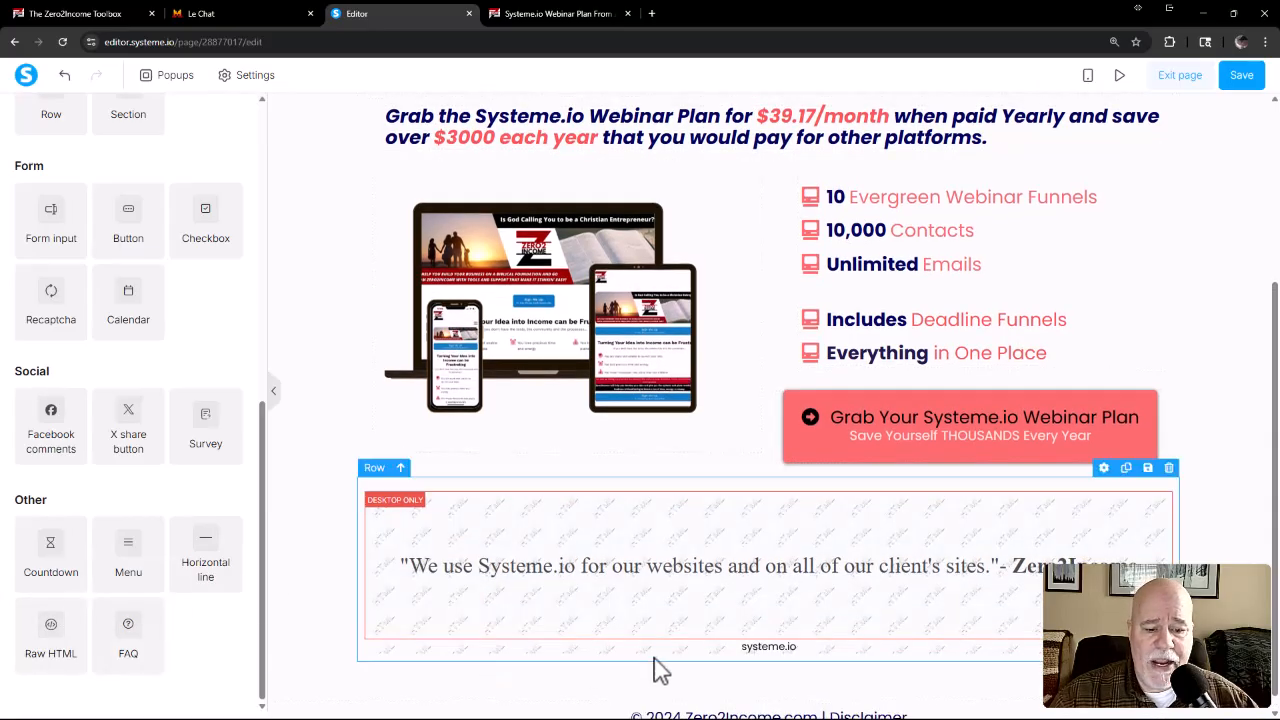
Replace the new Raw HTML element's default code with the copied text carousel code, review it, and save it.
{"action": "left_click", "coordinate": [760, 655]}
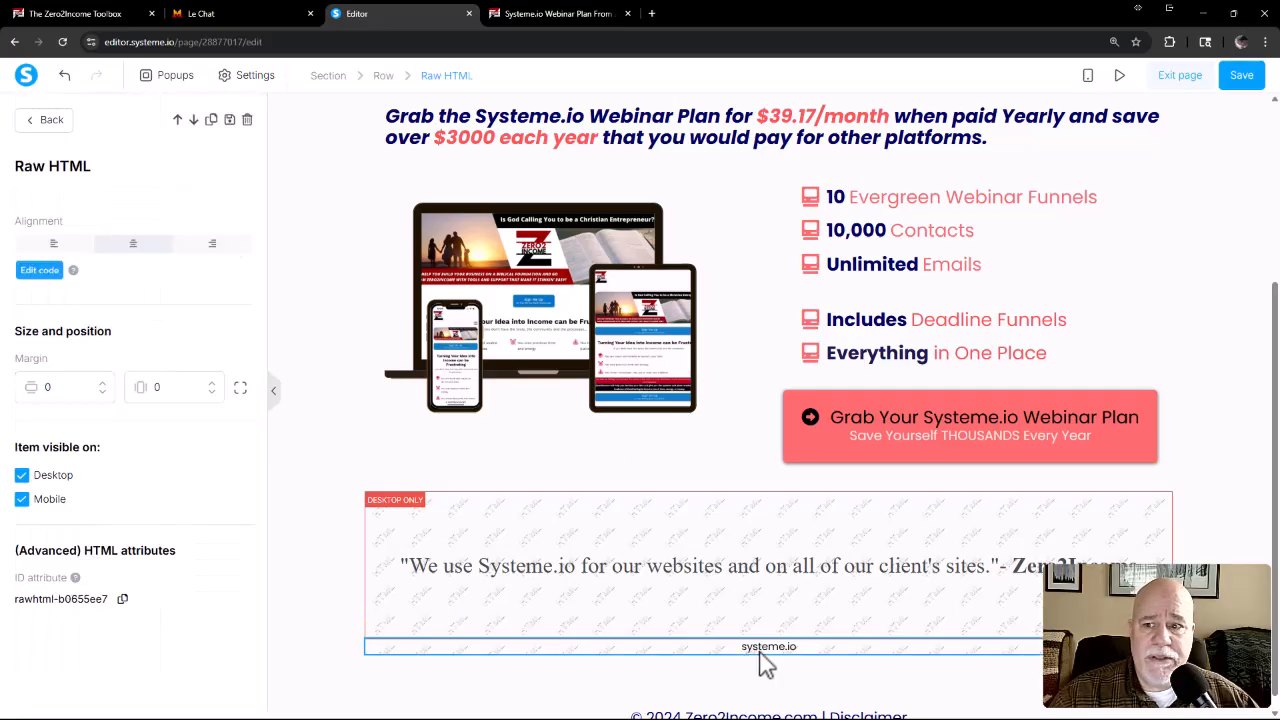
{"action": "left_click", "coordinate": [40, 270]}
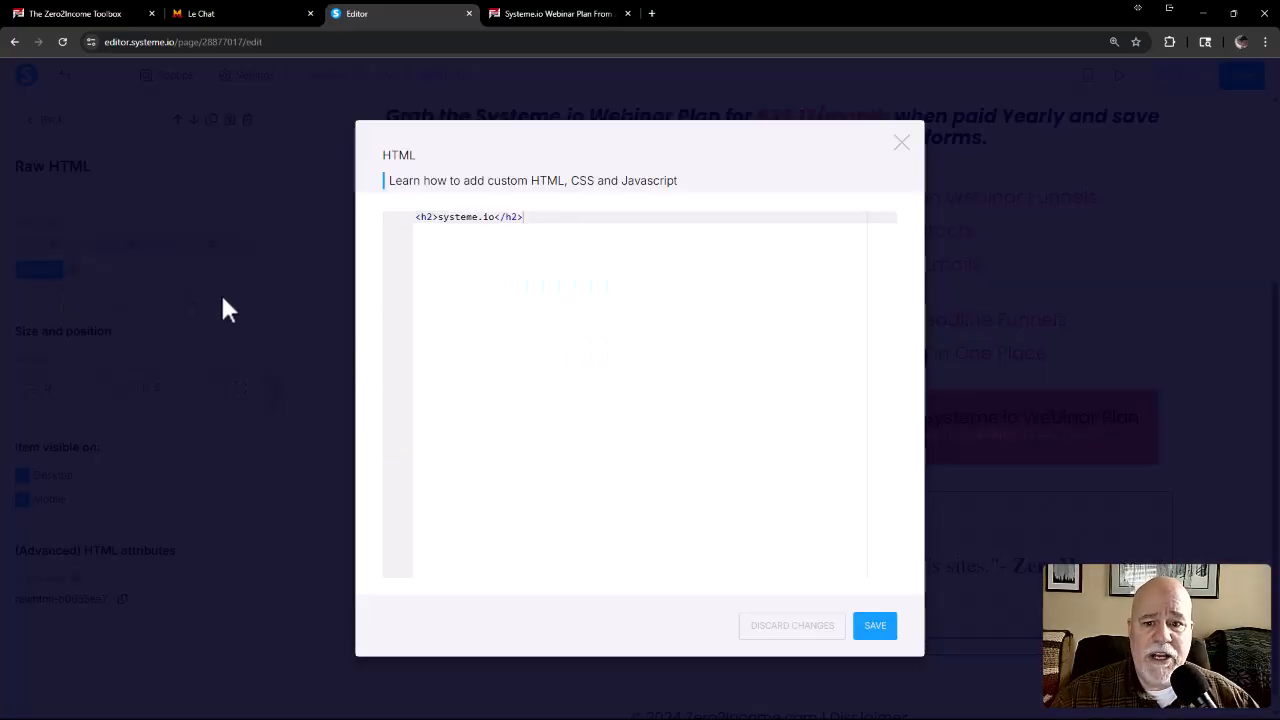
{"action": "left_click_drag", "start_coordinate": [558, 218], "coordinate": [385, 232]}
{"action": "key", "text": "BackSpace"}
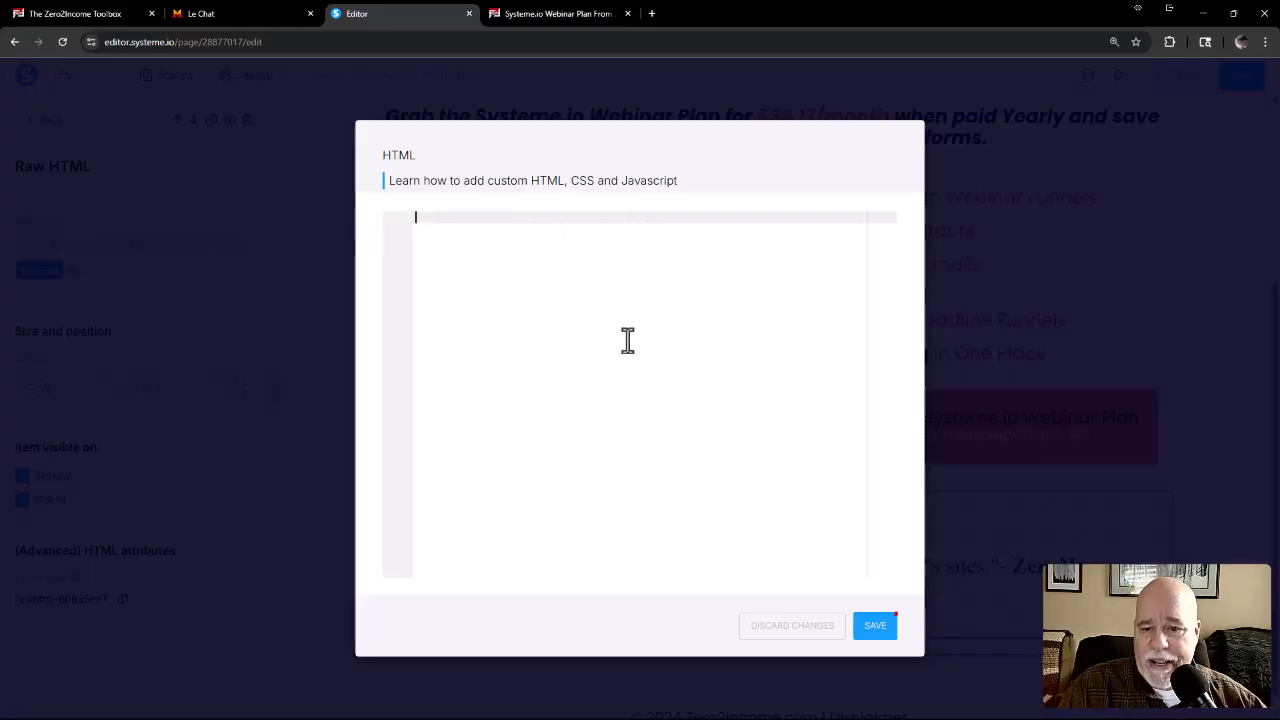
{"action": "key", "text": "ctrl+v"}
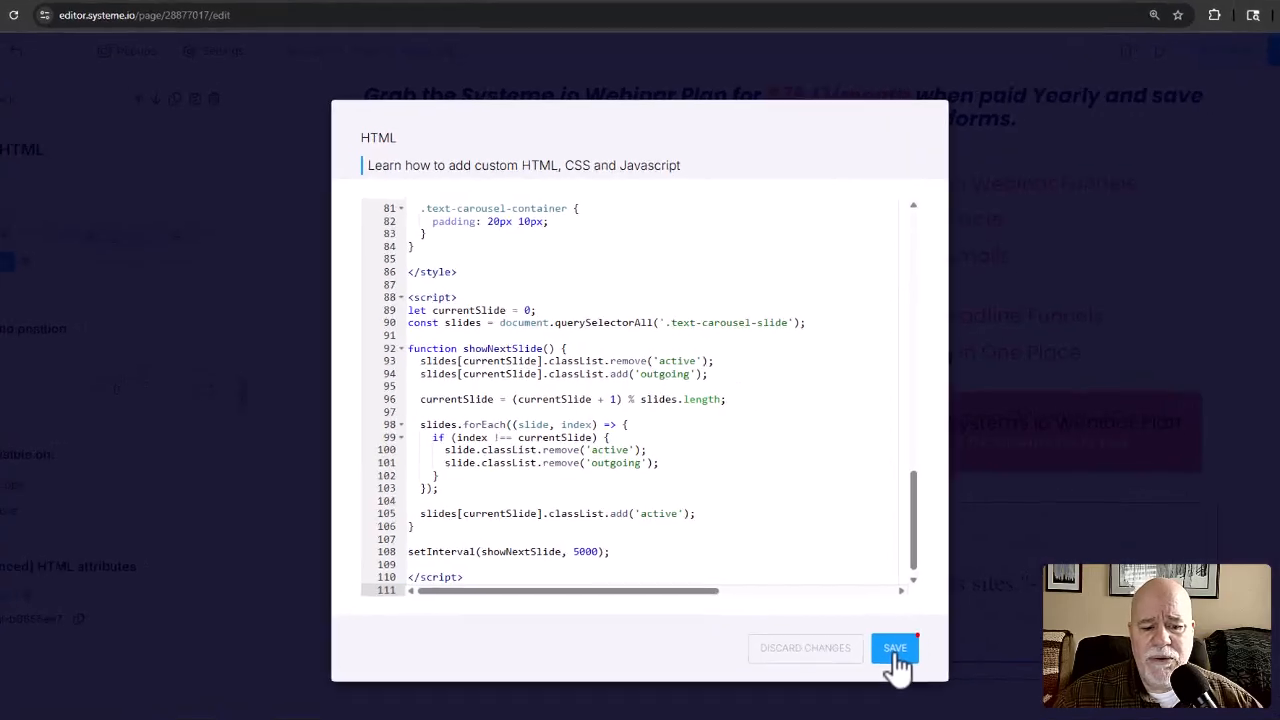
{"action": "scroll", "coordinate": [880, 517], "scroll_direction": "up", "scroll_amount": 15}
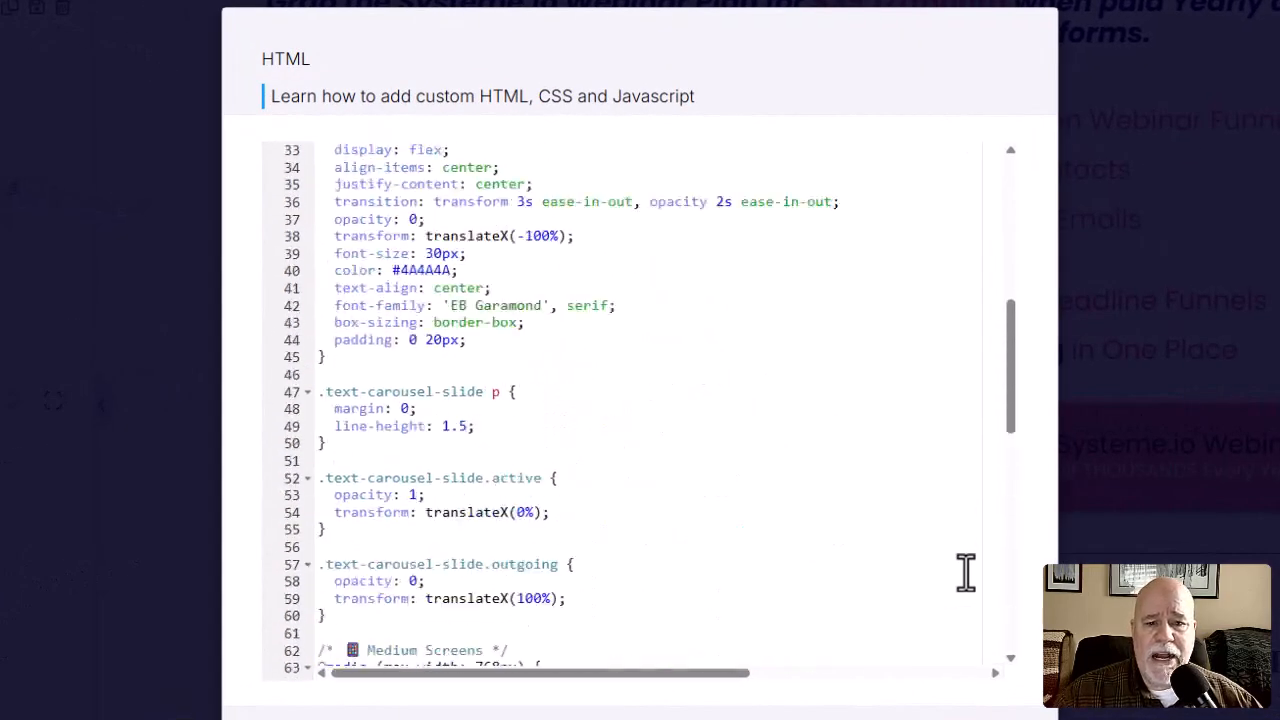
{"action": "scroll", "coordinate": [965, 572], "scroll_direction": "down", "scroll_amount": 2}
{"action": "scroll", "coordinate": [965, 572], "scroll_direction": "up", "scroll_amount": 2}
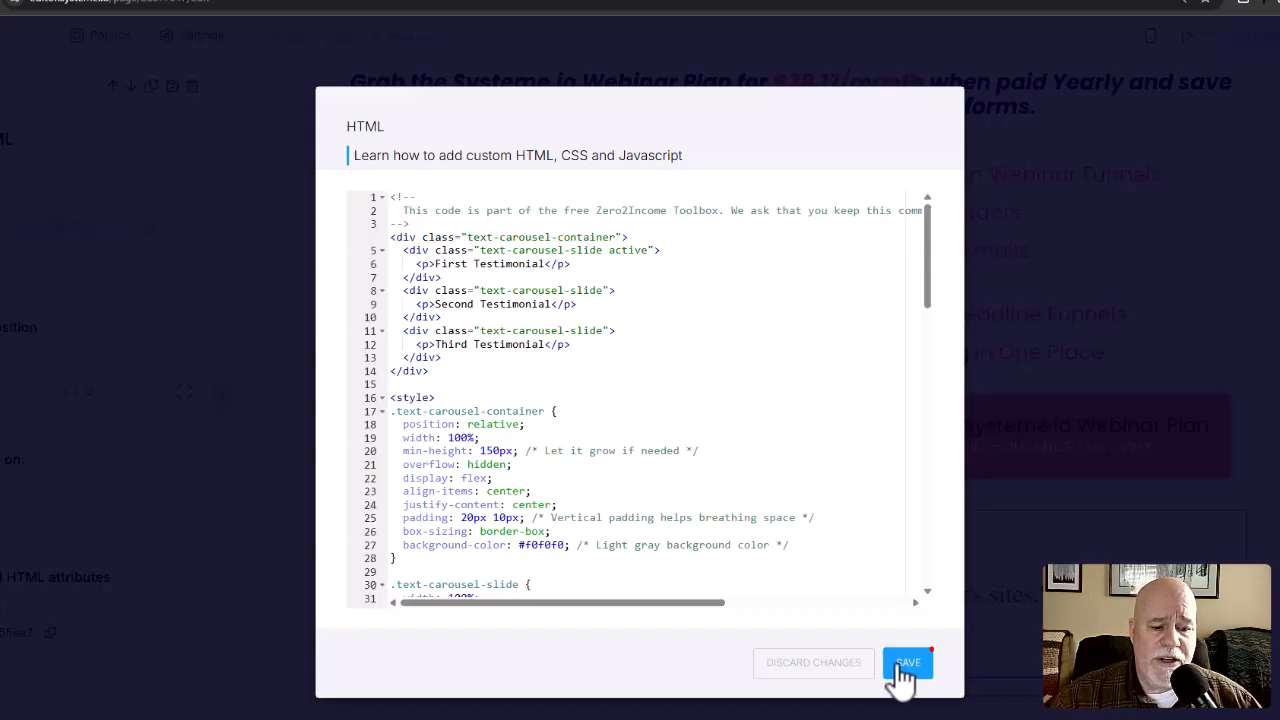
{"action": "left_click", "coordinate": [903, 676]}
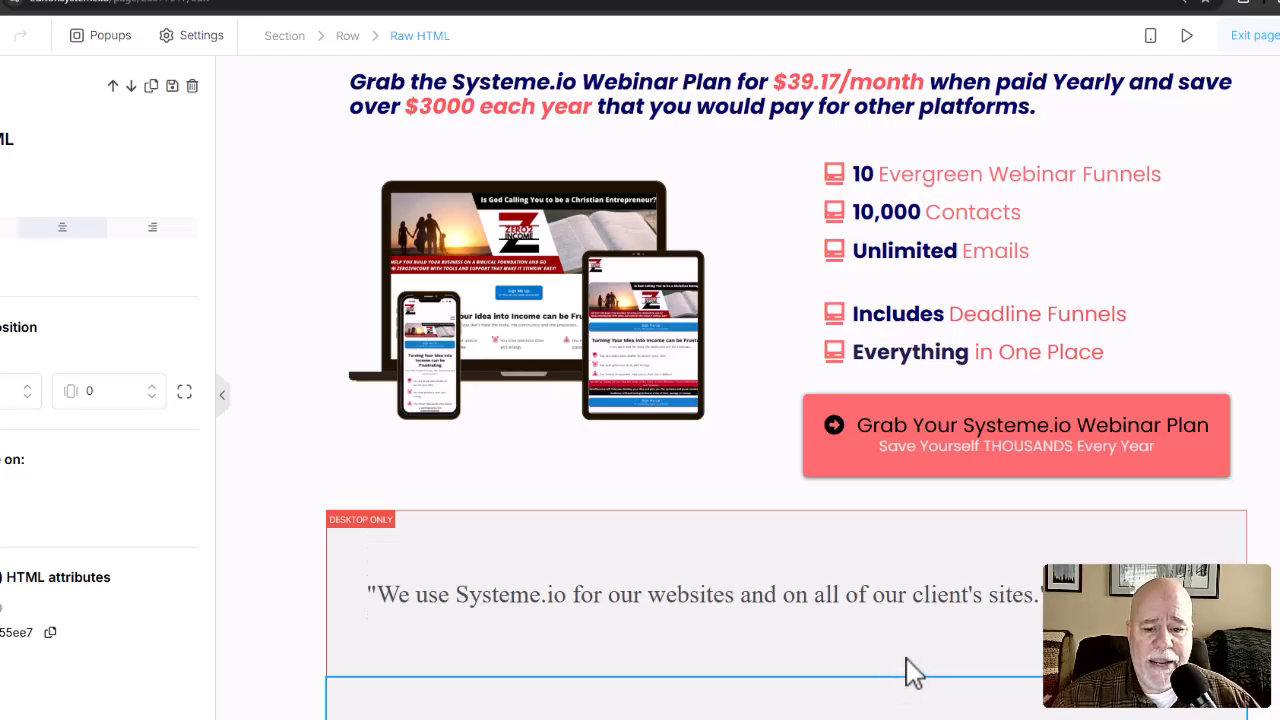
Check the new carousel beneath the existing testimonial in the editor, and preview the page down to both carousels.
{"action": "scroll", "coordinate": [747, 380], "scroll_direction": "down", "scroll_amount": 1}
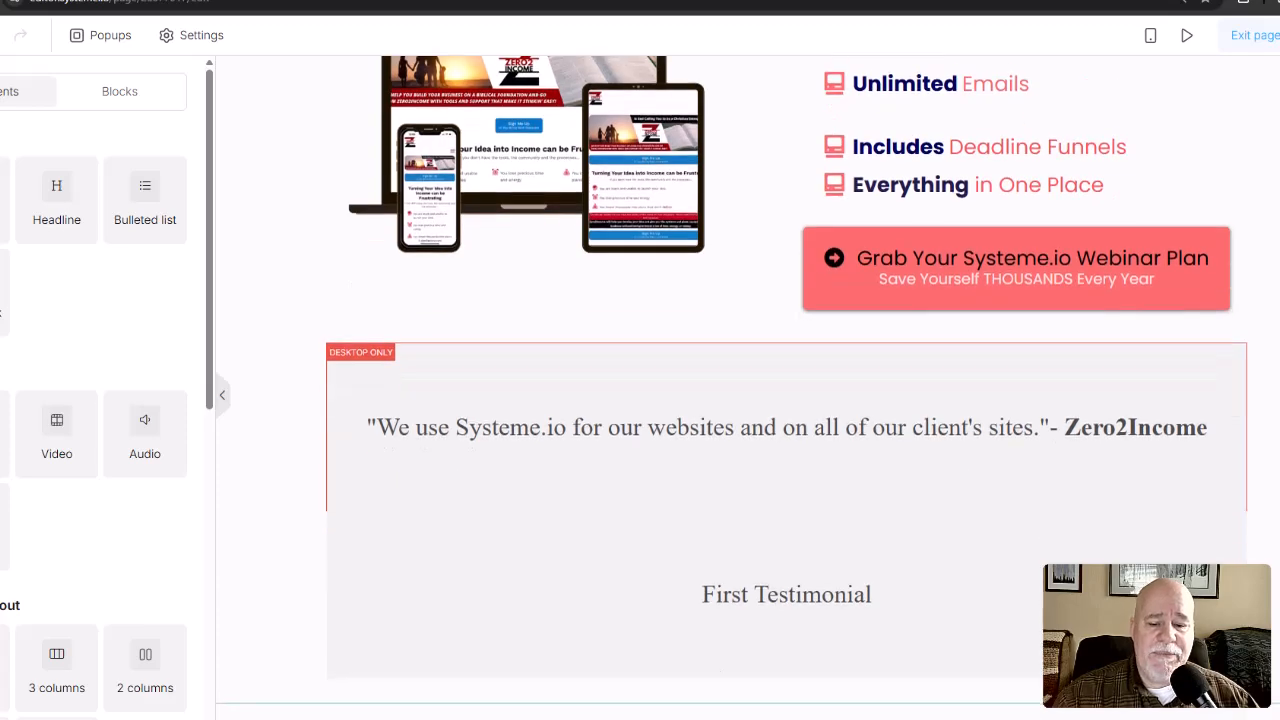
{"action": "scroll", "coordinate": [1134, 506], "scroll_direction": "up", "scroll_amount": 1}
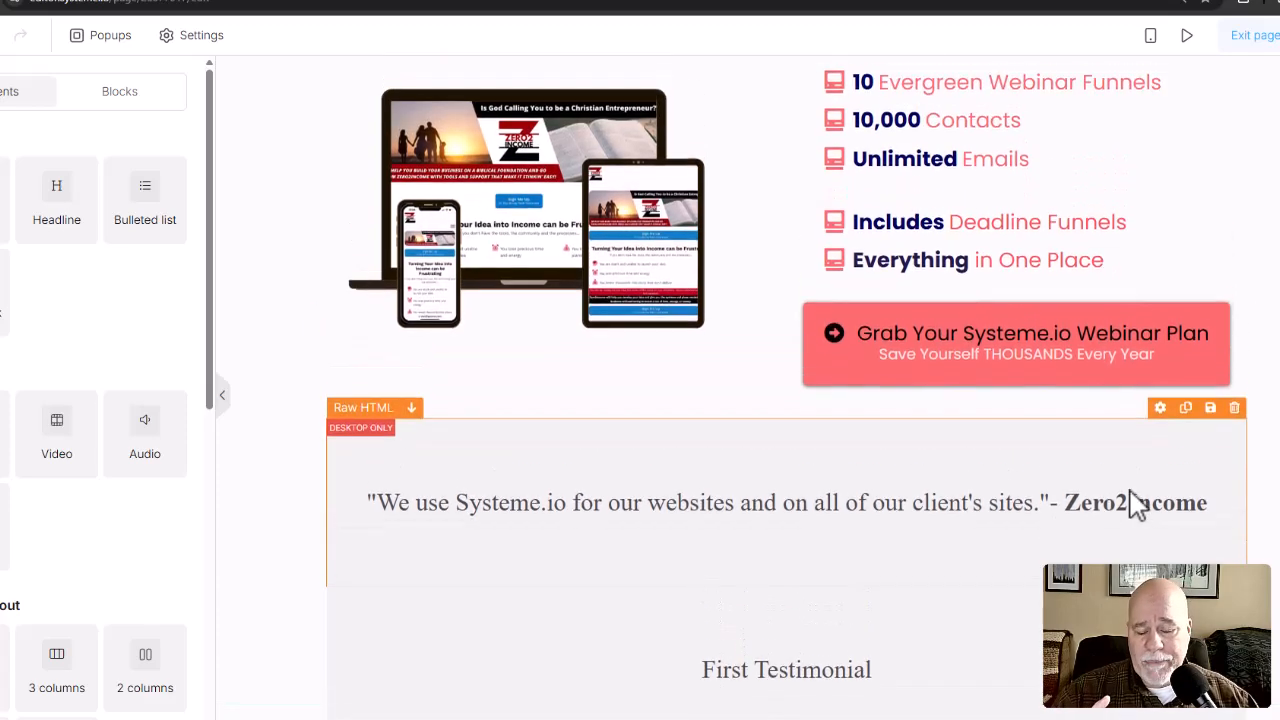
{"action": "scroll", "coordinate": [1128, 503], "scroll_direction": "down", "scroll_amount": 1}
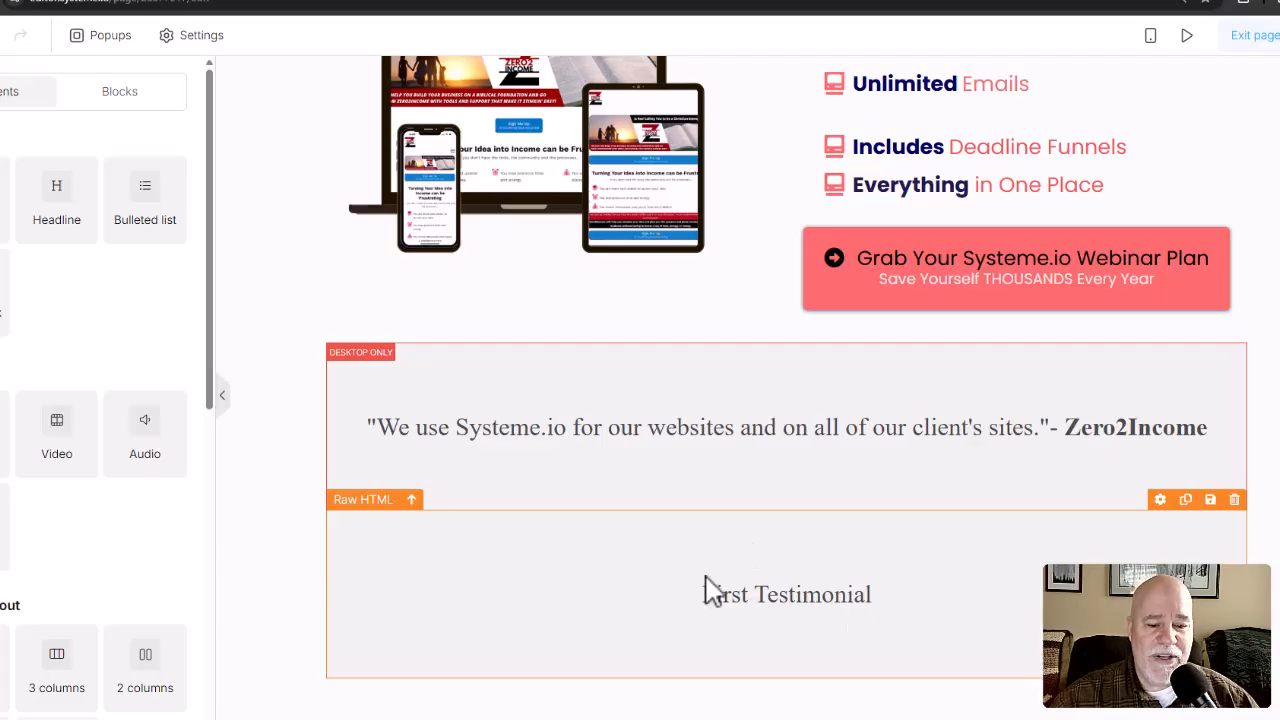
{"action": "left_click", "coordinate": [1189, 36]}
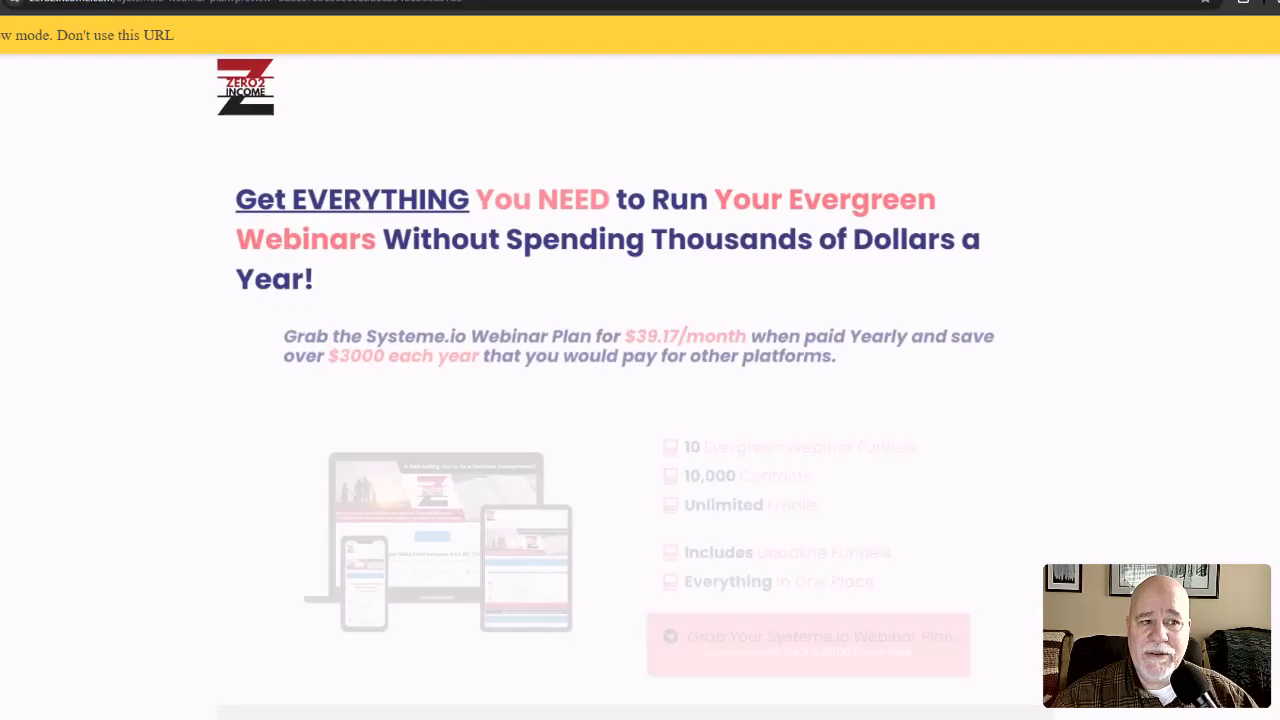
{"action": "scroll", "coordinate": [640, 360], "scroll_direction": "down", "scroll_amount": 4}
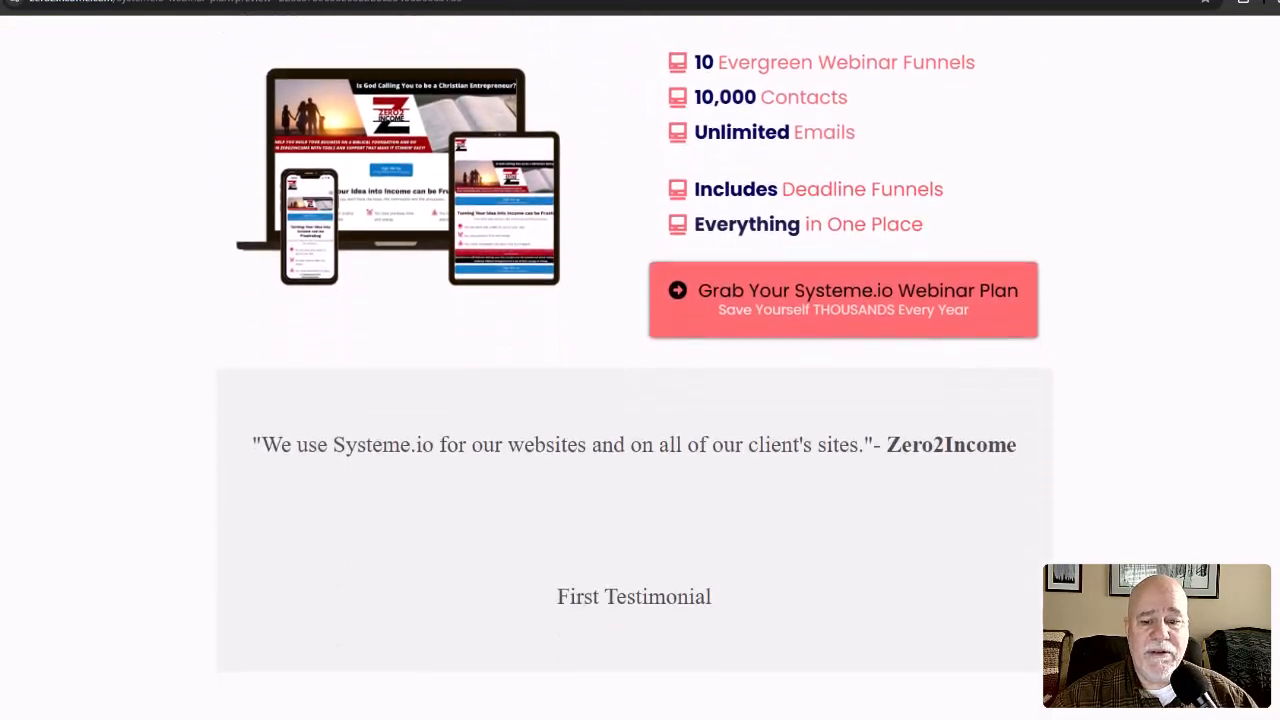